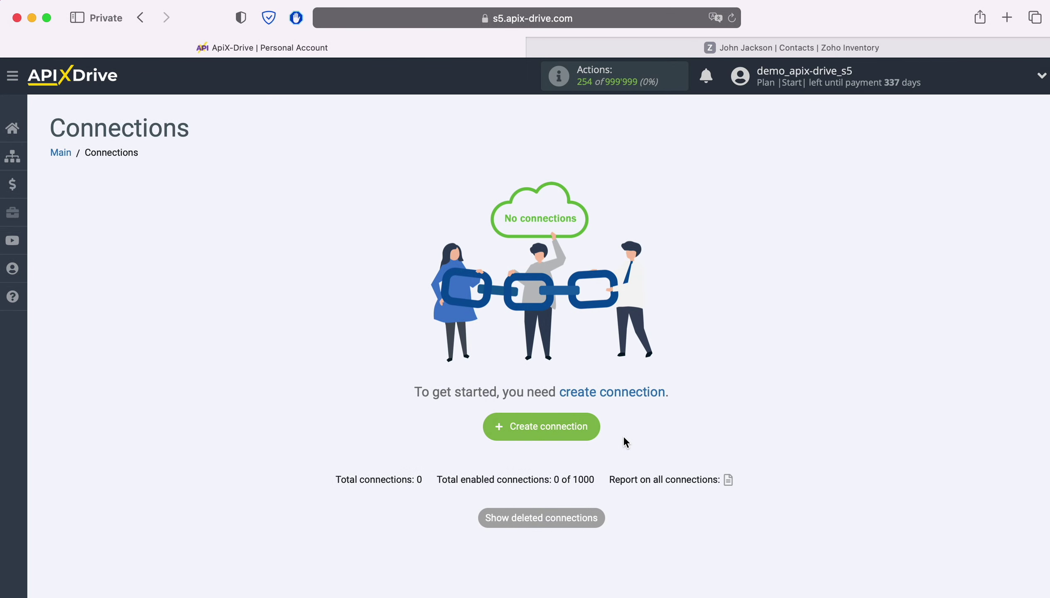
Start a new connection with ZOHO Inventory as the data source system
{"action": "left_click", "coordinate": [587, 426]}
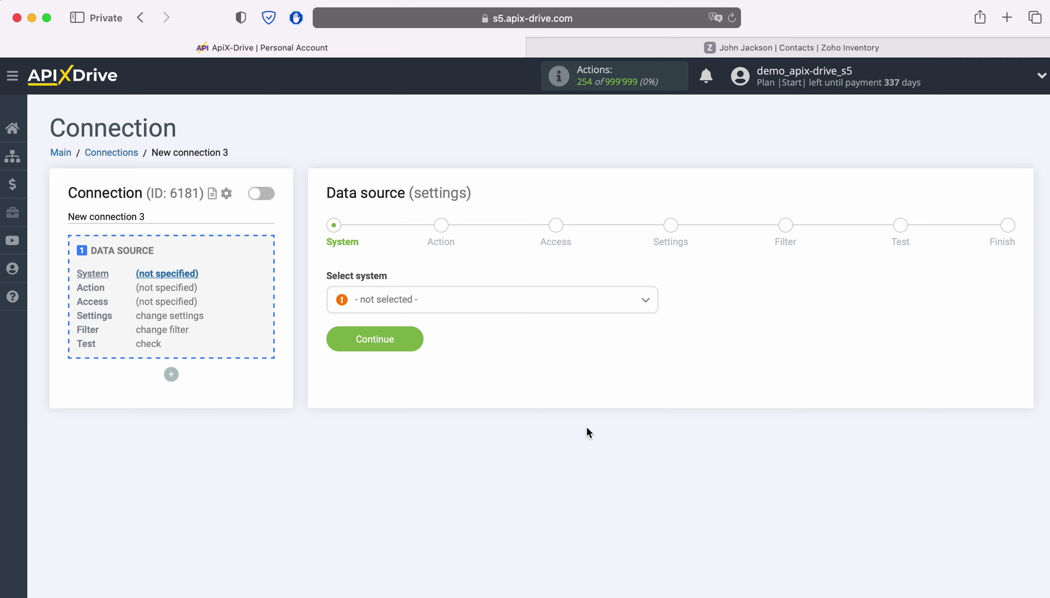
{"action": "left_click", "coordinate": [494, 308]}
{"action": "scroll", "coordinate": [560, 420], "scroll_direction": "down", "scroll_amount": 20}
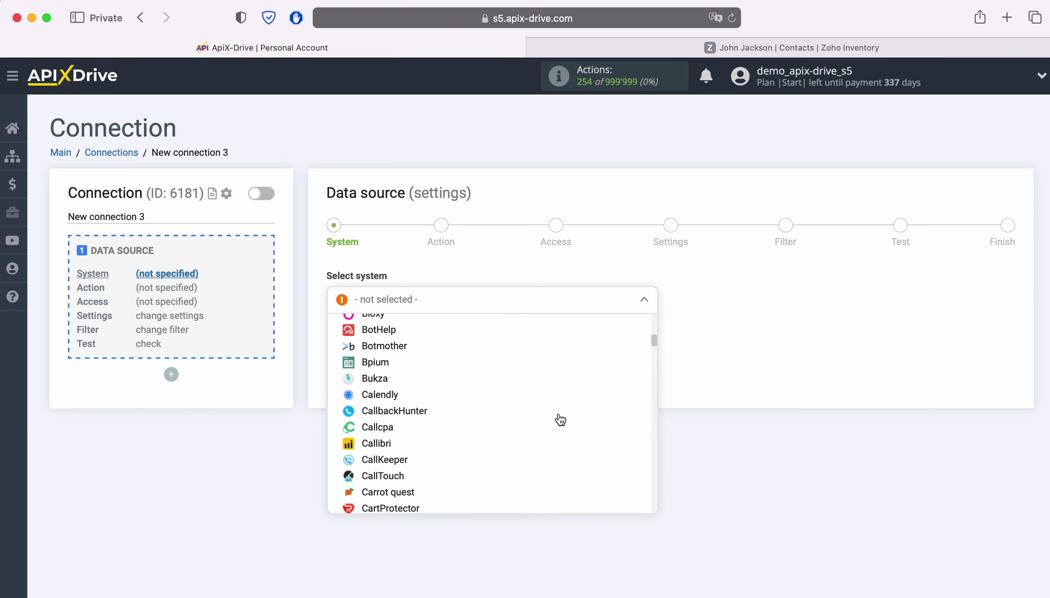
{"action": "scroll", "coordinate": [560, 420], "scroll_direction": "down", "scroll_amount": 20}
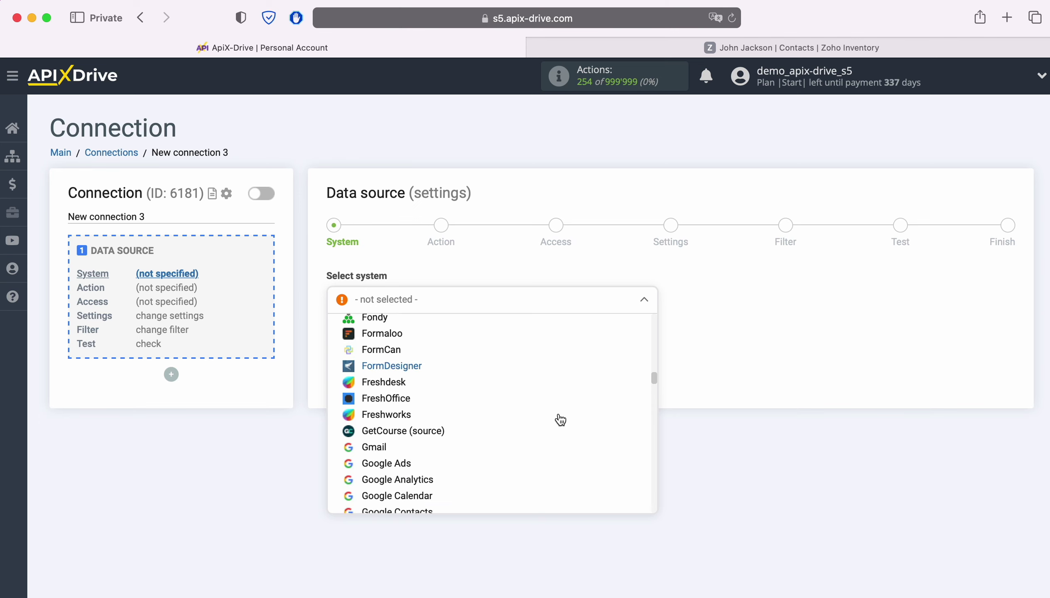
{"action": "scroll", "coordinate": [560, 420], "scroll_direction": "down", "scroll_amount": 20}
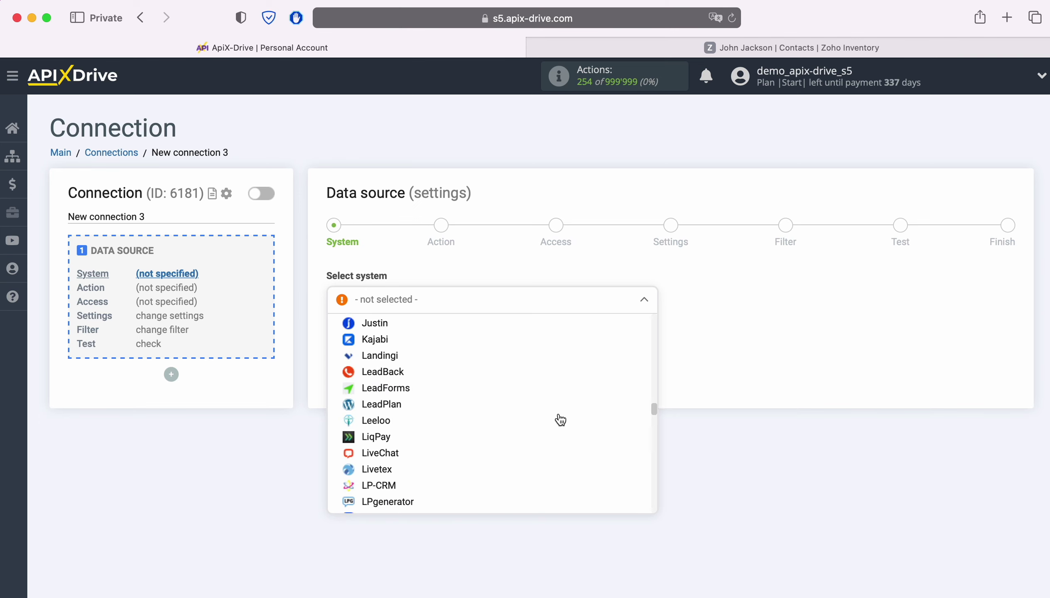
{"action": "scroll", "coordinate": [560, 420], "scroll_direction": "down", "scroll_amount": 20}
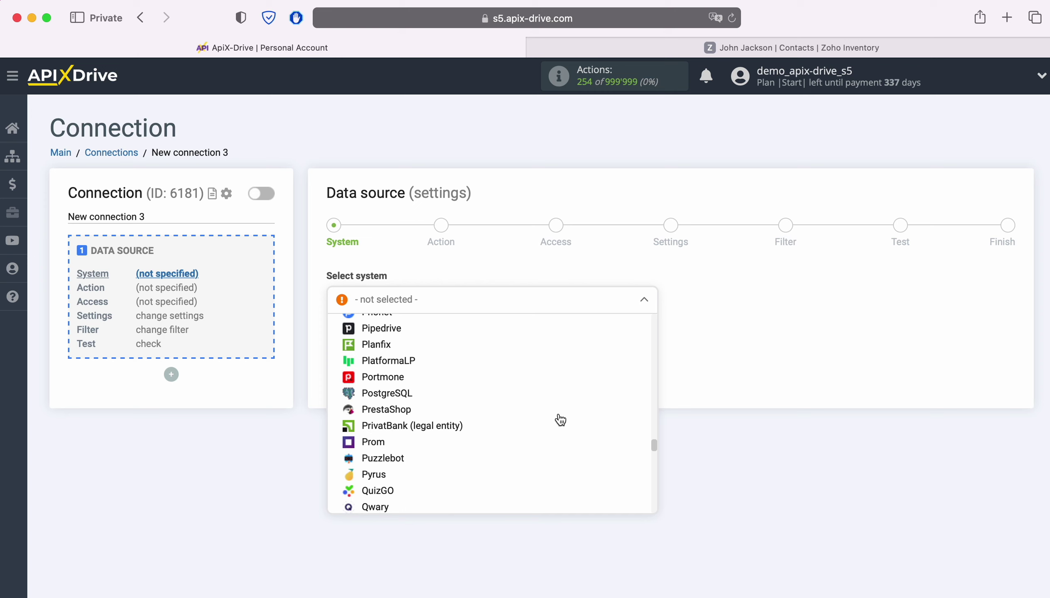
{"action": "scroll", "coordinate": [560, 420], "scroll_direction": "down", "scroll_amount": 20}
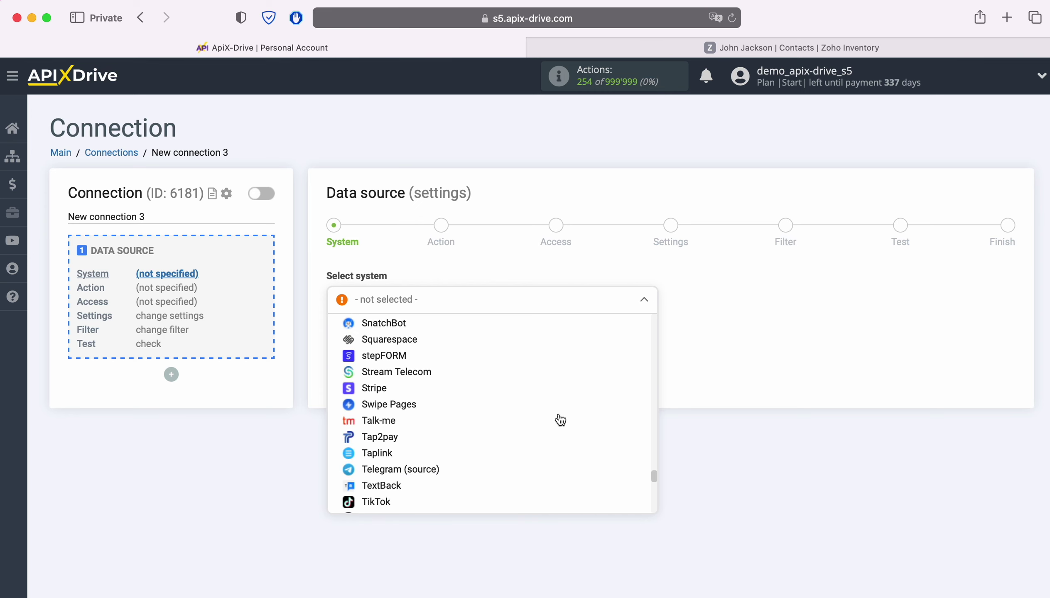
{"action": "scroll", "coordinate": [560, 420], "scroll_direction": "down", "scroll_amount": 15}
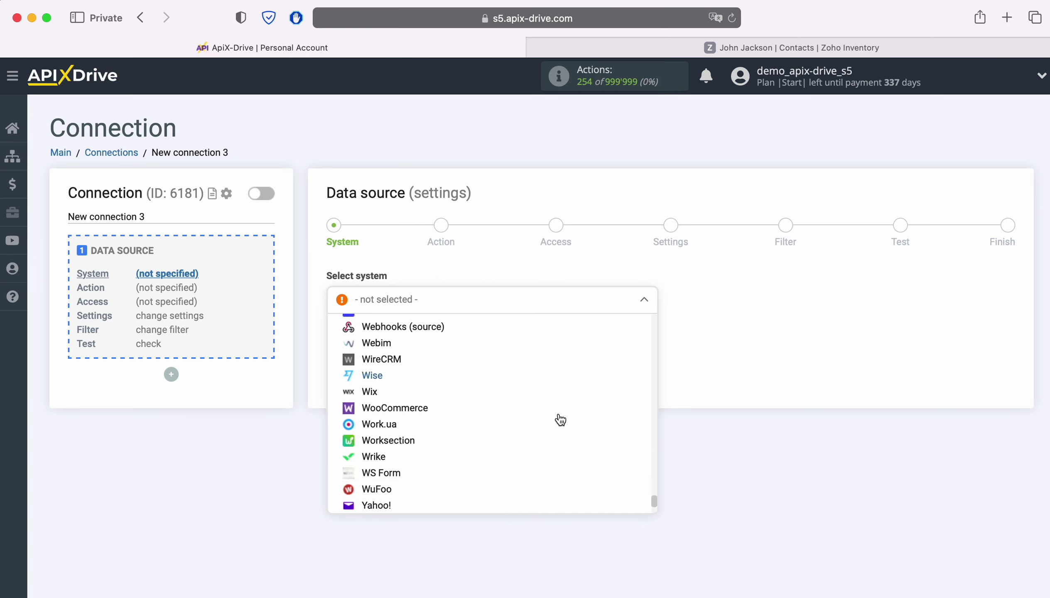
{"action": "left_click", "coordinate": [416, 479]}
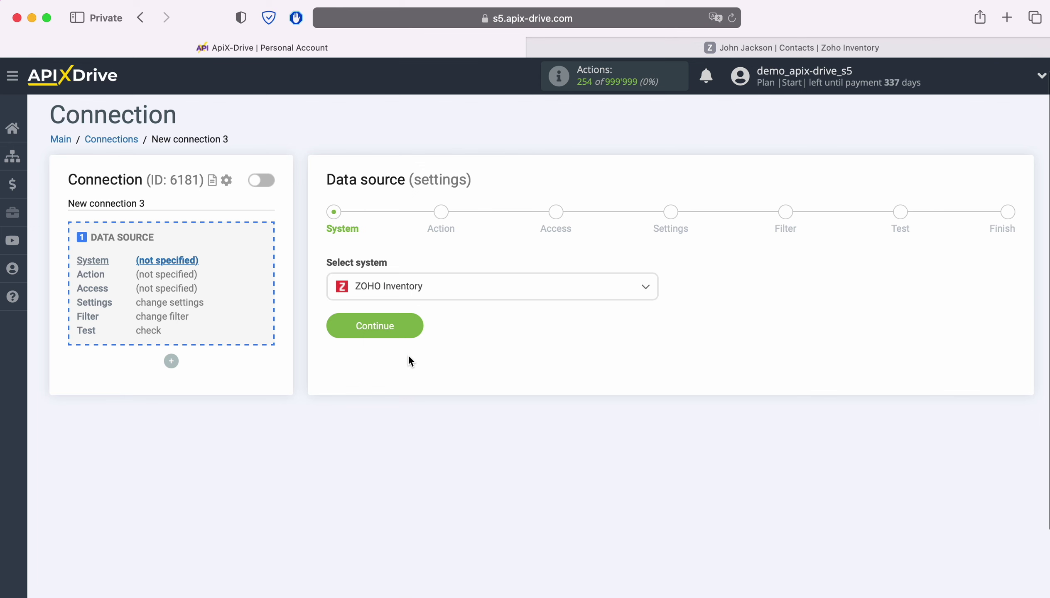
{"action": "left_click", "coordinate": [415, 332]}
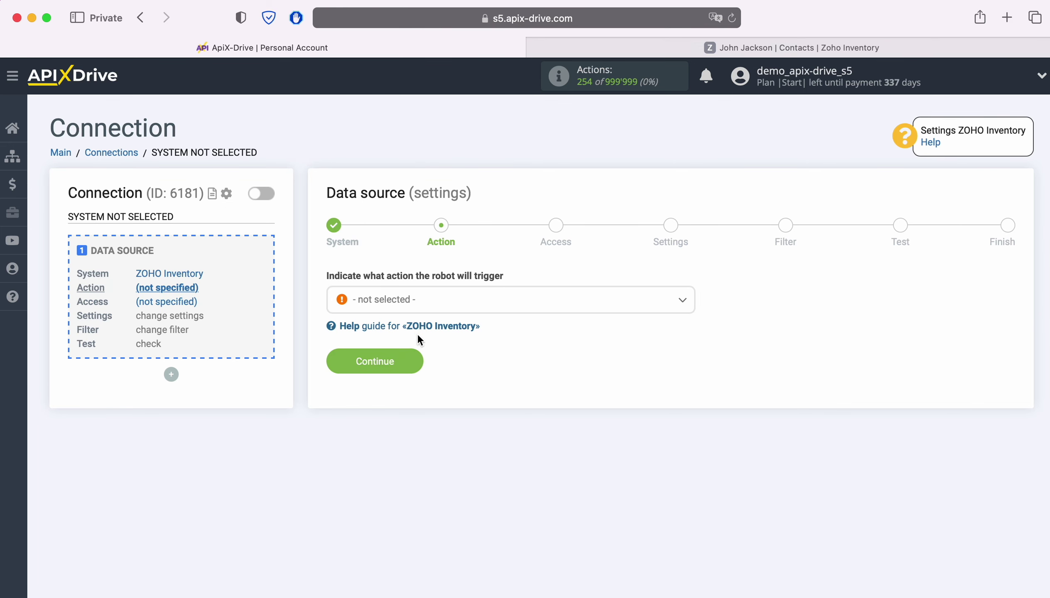
Set the source action to Get CONTACTS (new) and continue to account access
{"action": "left_click", "coordinate": [519, 309]}
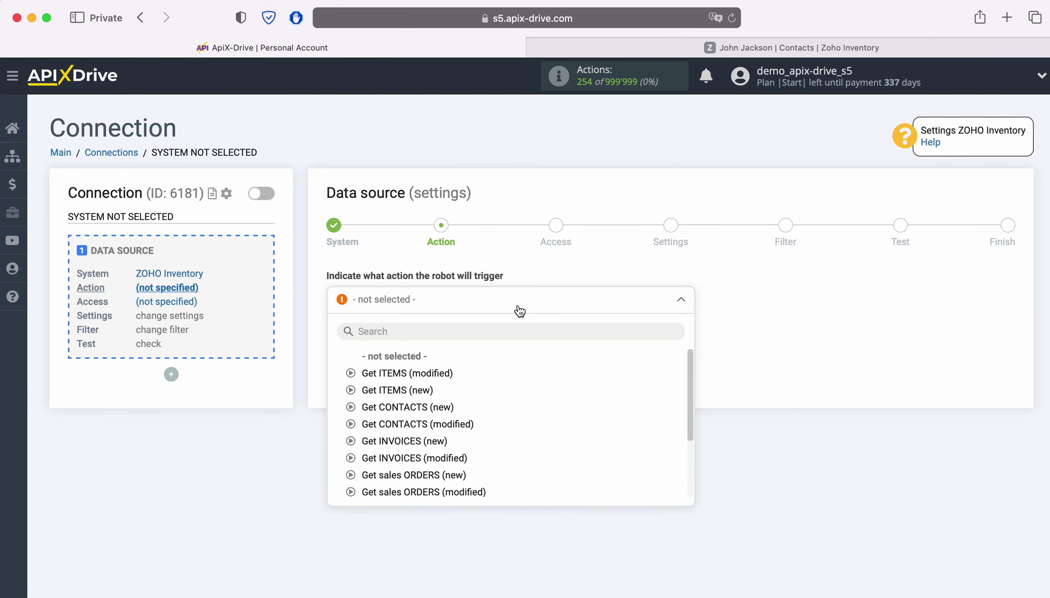
{"action": "left_click", "coordinate": [437, 409]}
{"action": "left_click", "coordinate": [413, 366]}
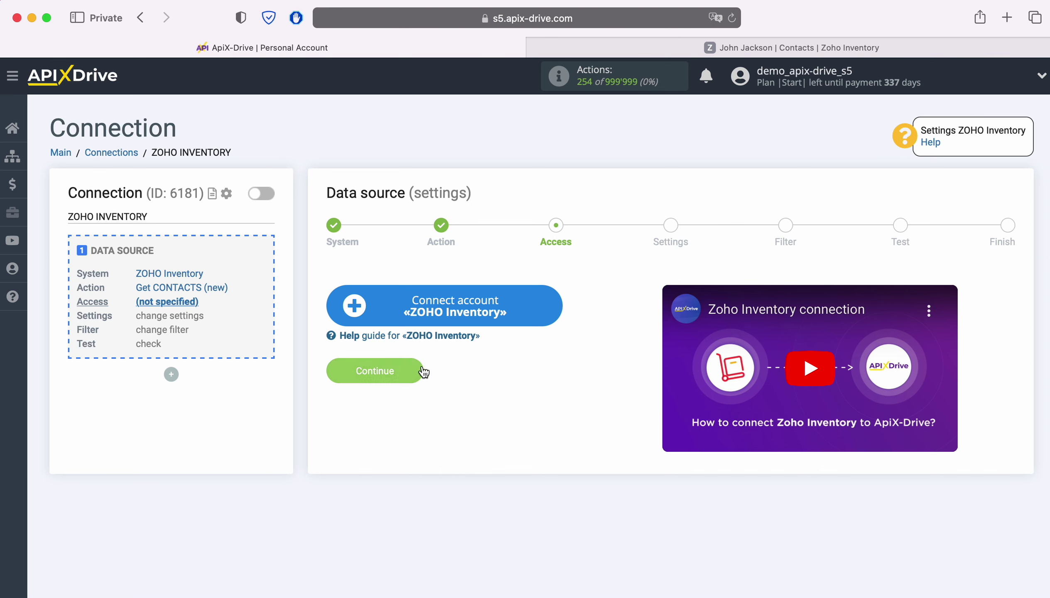
Connect a Zoho Inventory account by signing in with the account e-mail and saved password
{"action": "left_click", "coordinate": [552, 311]}
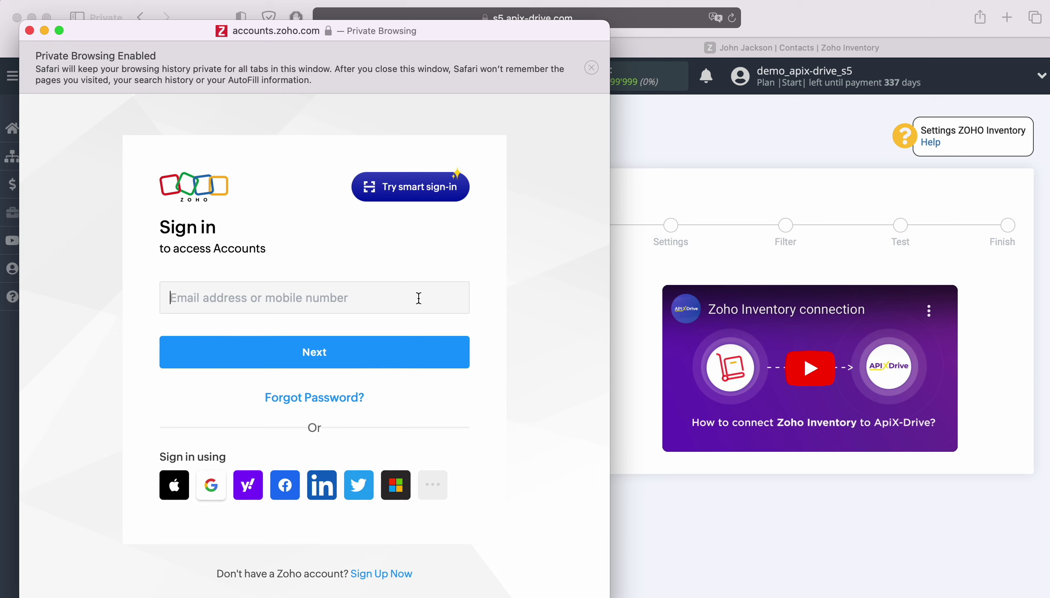
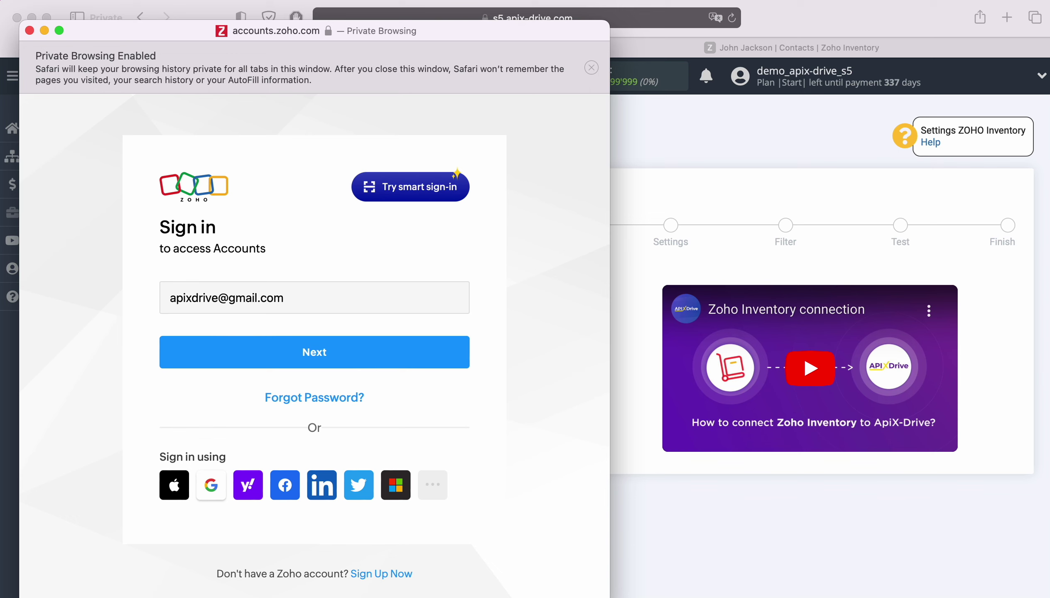
{"action": "key", "text": "Return"}
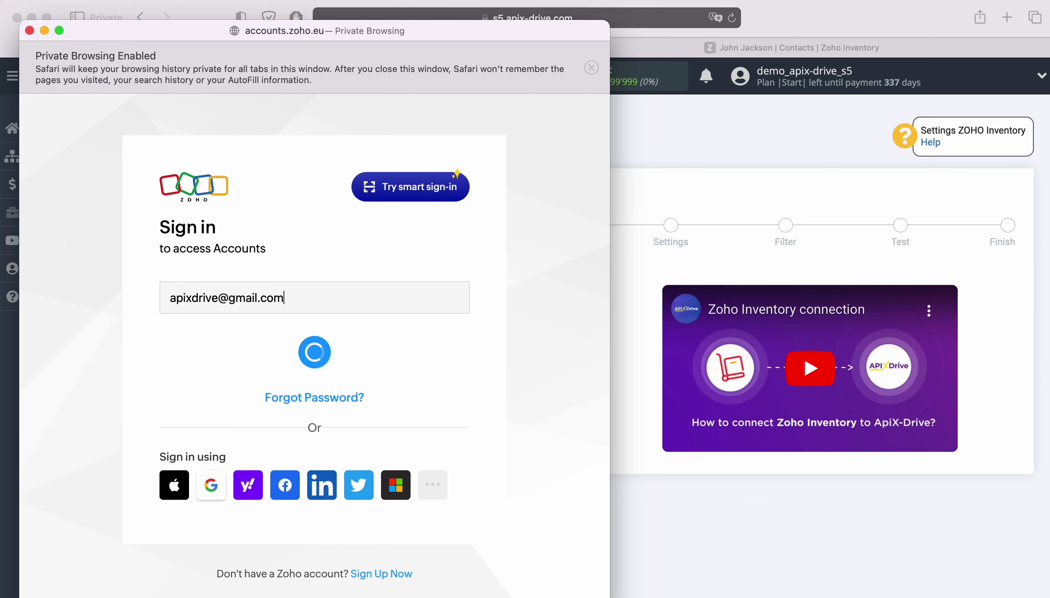
{"action": "left_click", "coordinate": [234, 436]}
{"action": "left_click", "coordinate": [346, 434]}
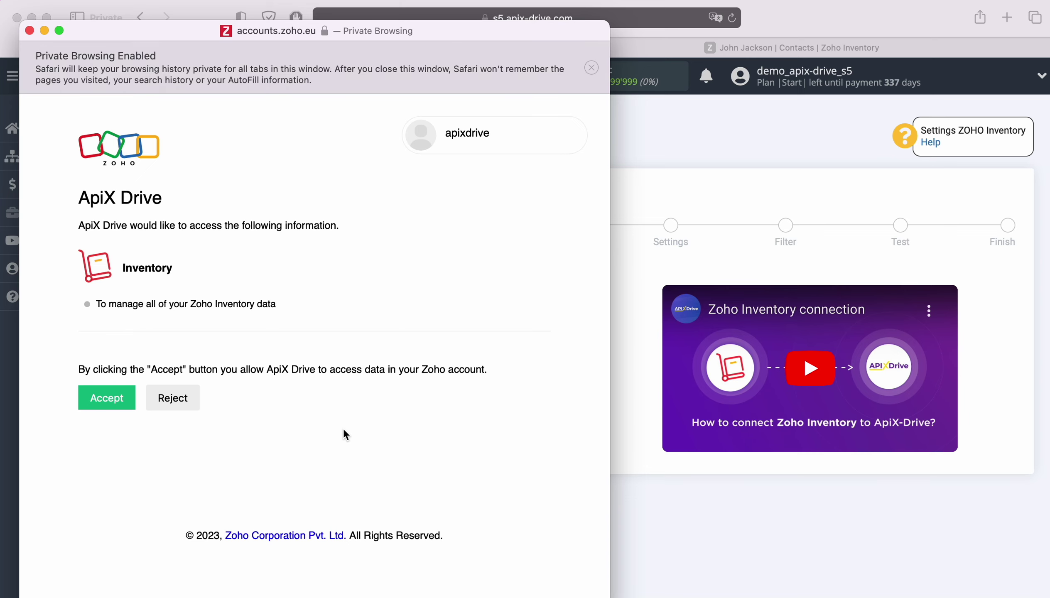
Grant ApiX Drive access, pick the linked Zoho login, and keep default settings
{"action": "left_click", "coordinate": [104, 405]}
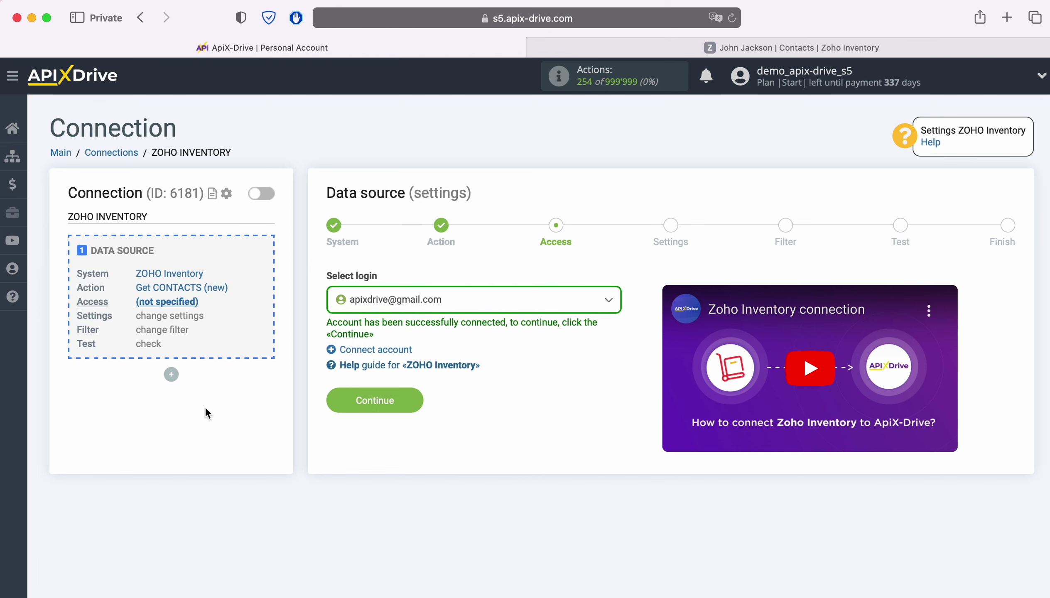
{"action": "left_click", "coordinate": [511, 301]}
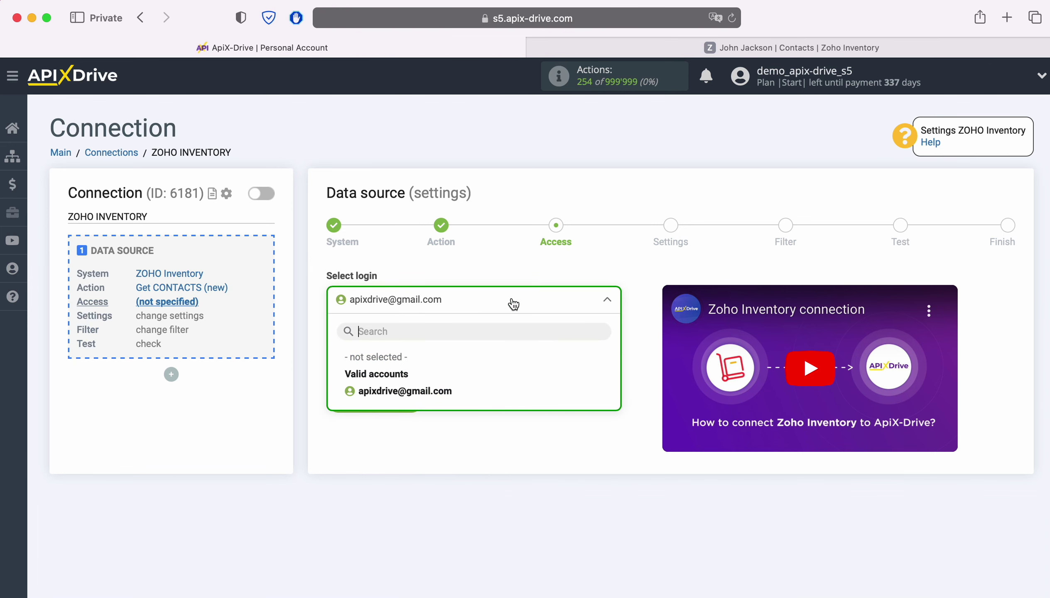
{"action": "left_click", "coordinate": [445, 390]}
{"action": "left_click", "coordinate": [415, 399]}
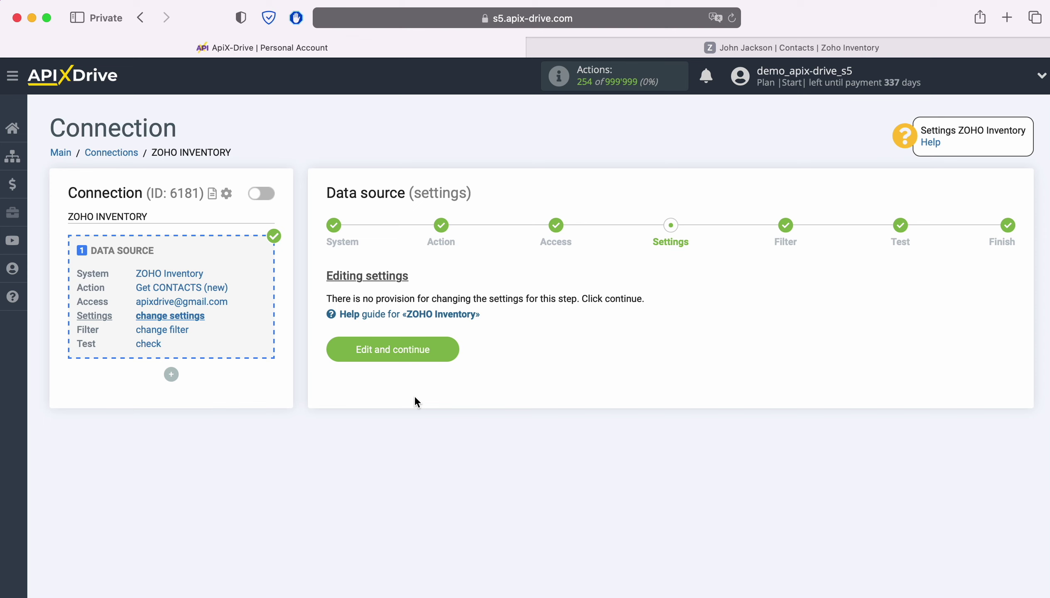
{"action": "left_click", "coordinate": [448, 350]}
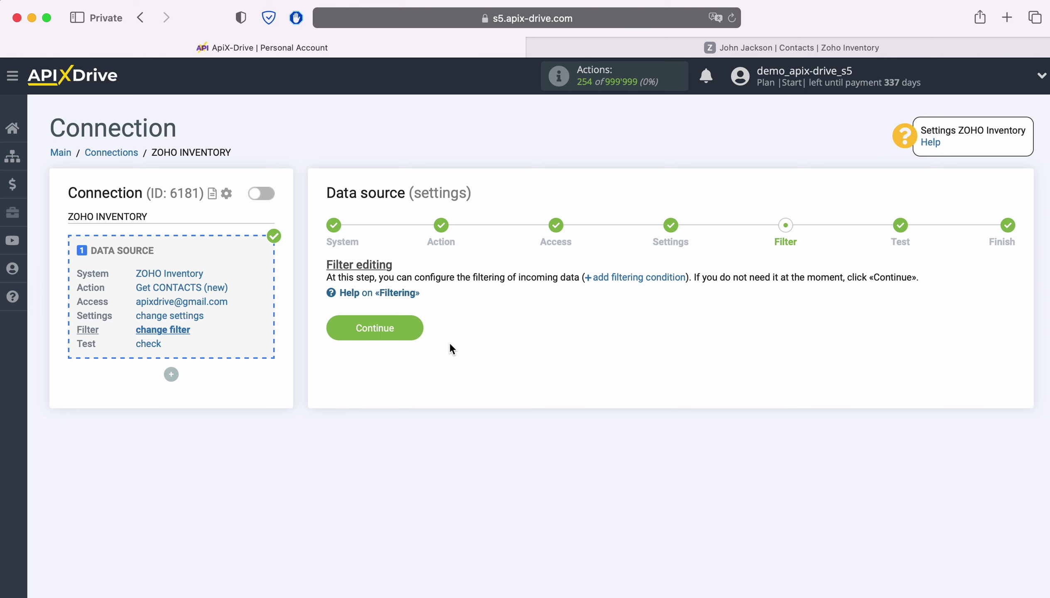
Skip the filter, review the sample Zoho contact, and complete the data source setup
{"action": "left_click", "coordinate": [413, 325]}
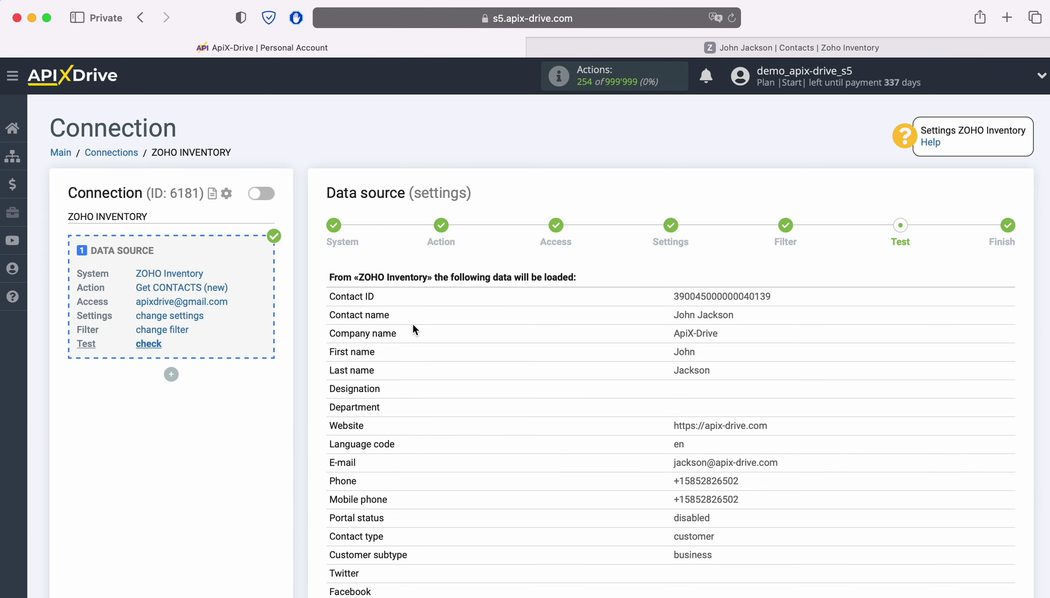
{"action": "scroll", "coordinate": [472, 327], "scroll_direction": "down", "scroll_amount": 3}
{"action": "scroll", "coordinate": [473, 327], "scroll_direction": "down", "scroll_amount": 7}
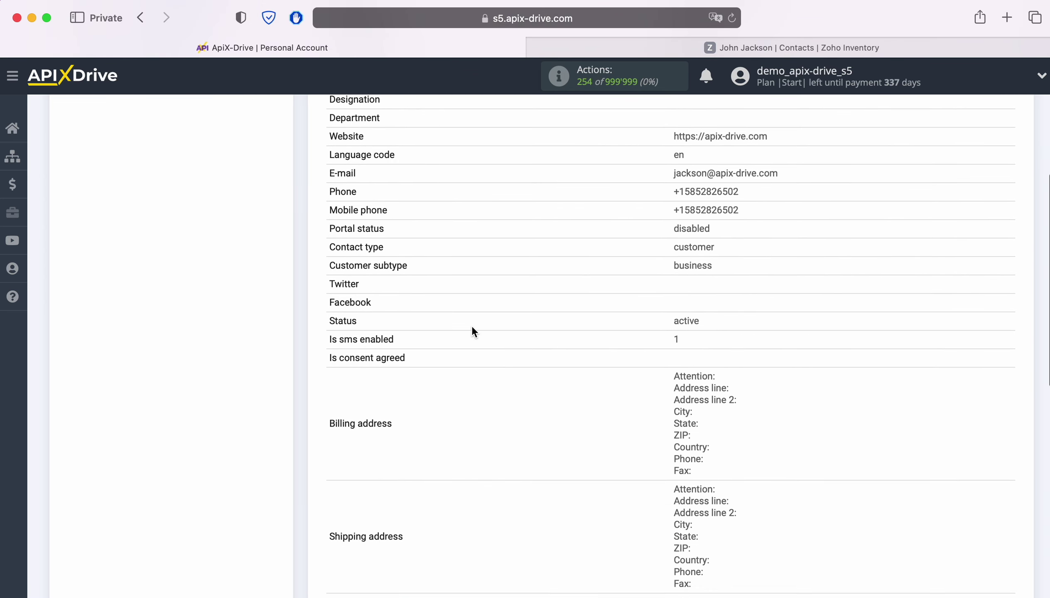
{"action": "scroll", "coordinate": [472, 329], "scroll_direction": "down", "scroll_amount": 4}
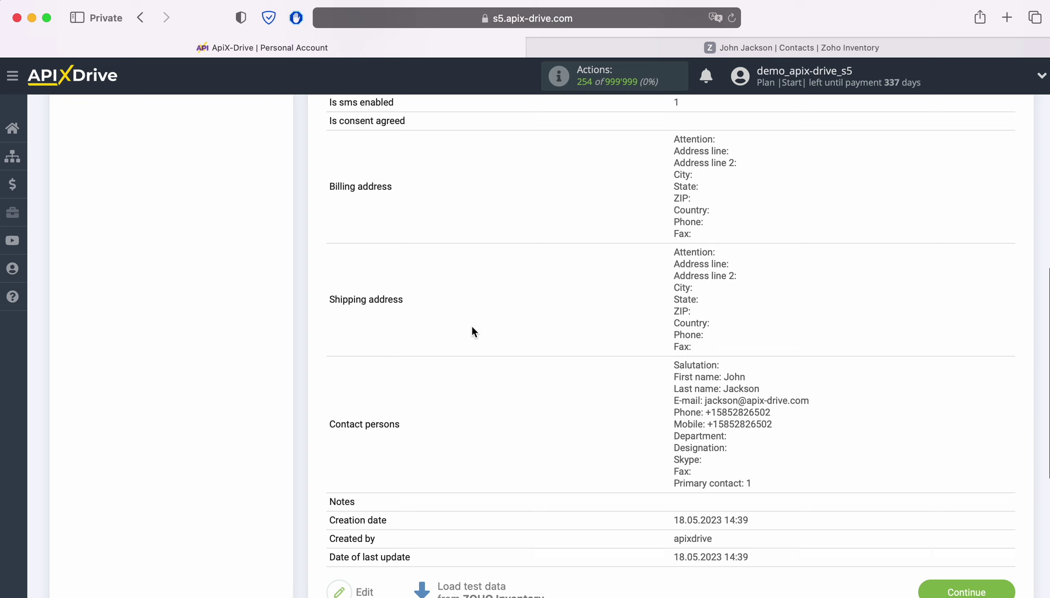
{"action": "left_click", "coordinate": [1000, 539]}
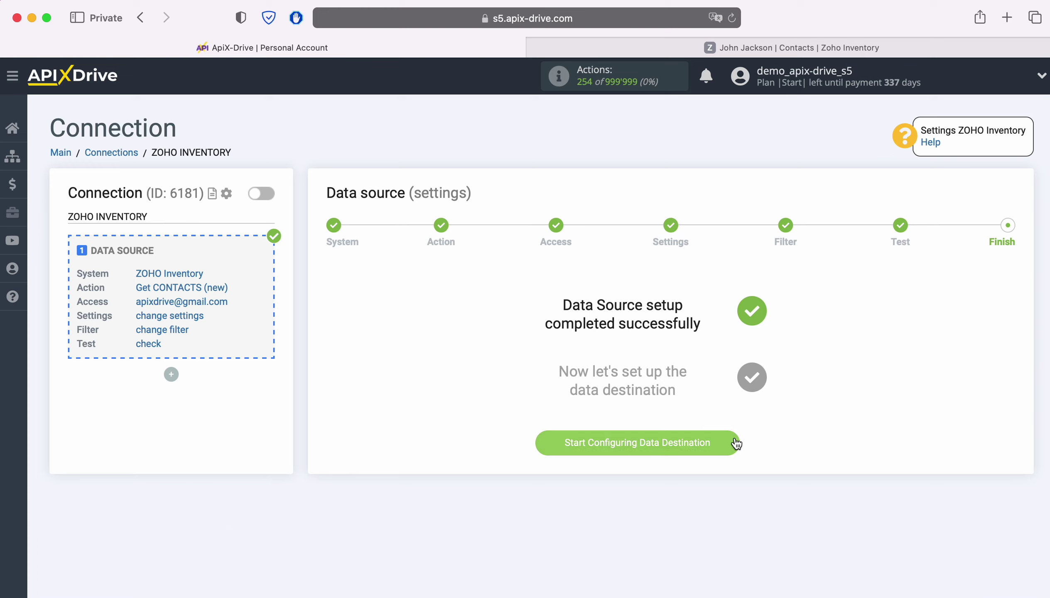
Begin the data destination setup with Telegram as the destination system
{"action": "left_click", "coordinate": [675, 441]}
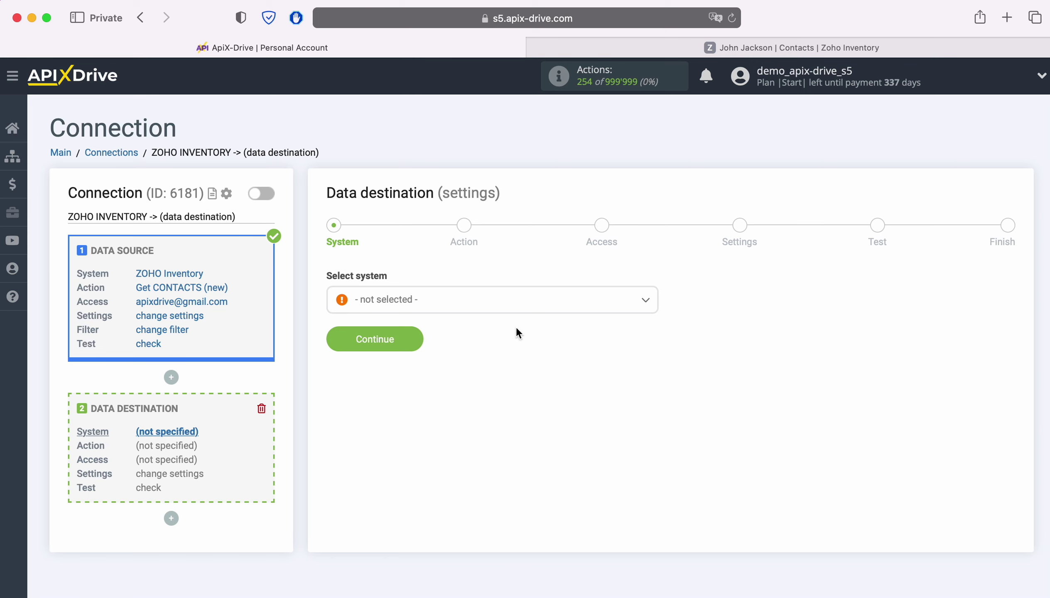
{"action": "left_click", "coordinate": [502, 300]}
{"action": "scroll", "coordinate": [586, 401], "scroll_direction": "down", "scroll_amount": 5}
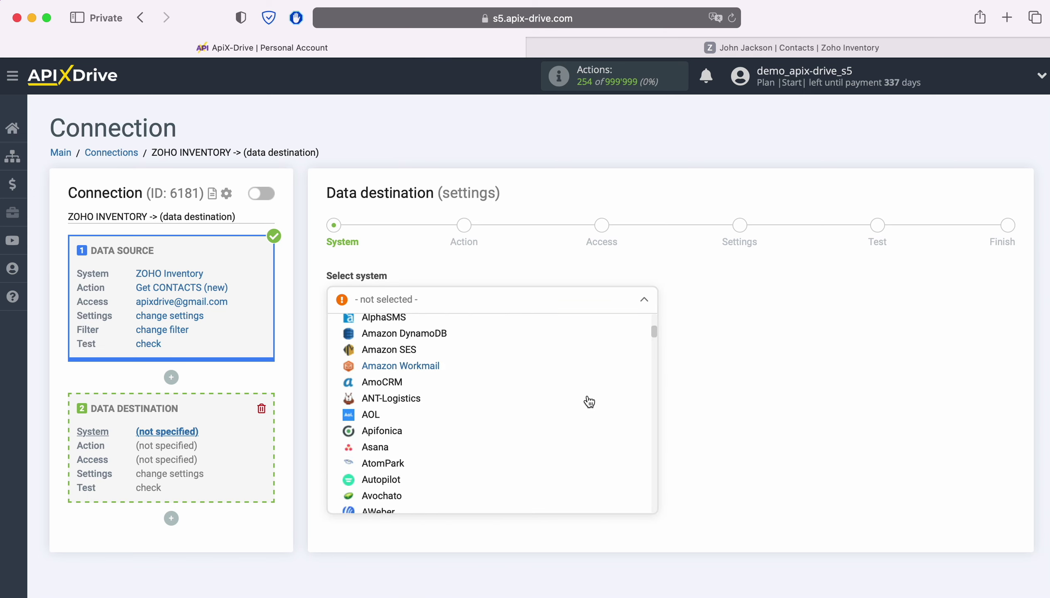
{"action": "scroll", "coordinate": [589, 402], "scroll_direction": "down", "scroll_amount": 15}
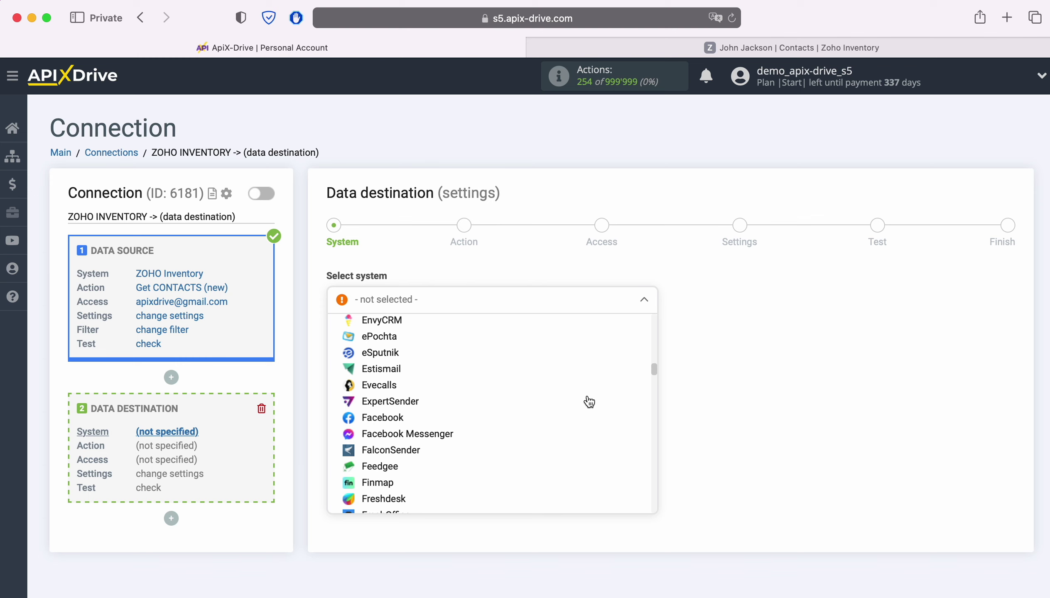
{"action": "scroll", "coordinate": [588, 402], "scroll_direction": "down", "scroll_amount": 15}
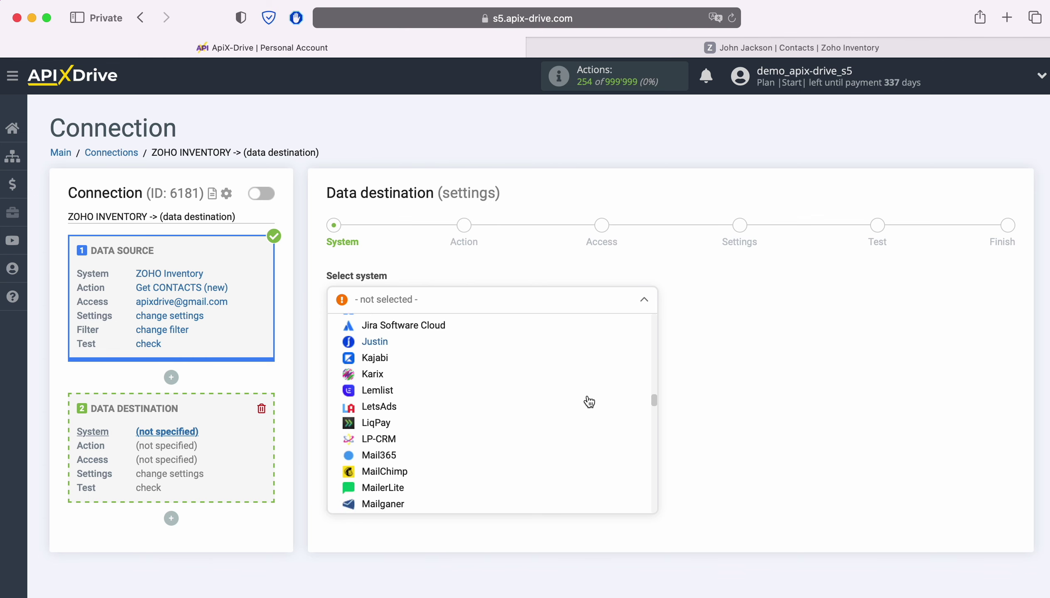
{"action": "scroll", "coordinate": [588, 402], "scroll_direction": "down", "scroll_amount": 15}
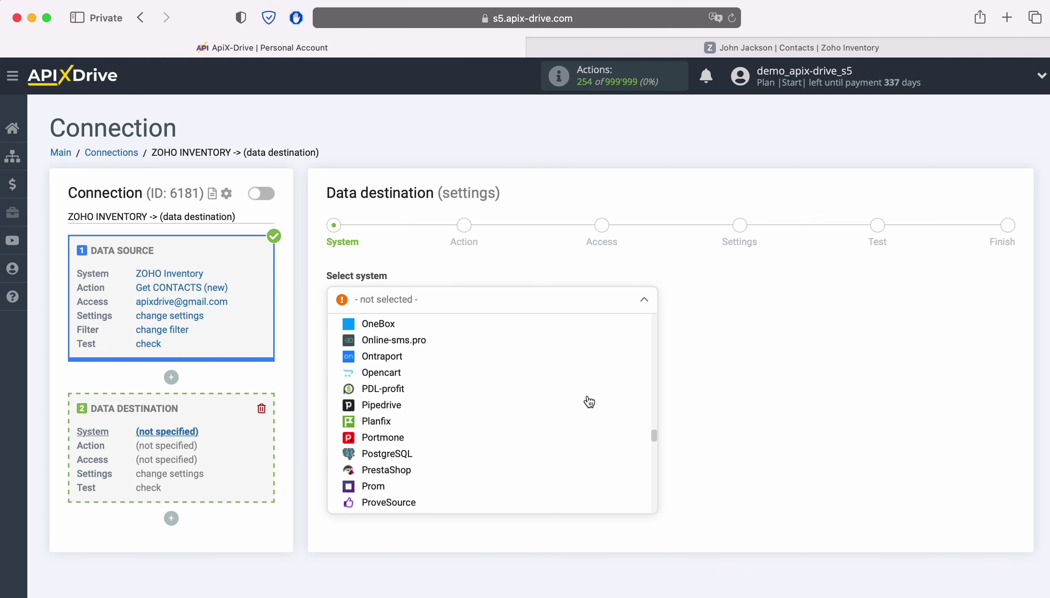
{"action": "scroll", "coordinate": [588, 402], "scroll_direction": "down", "scroll_amount": 15}
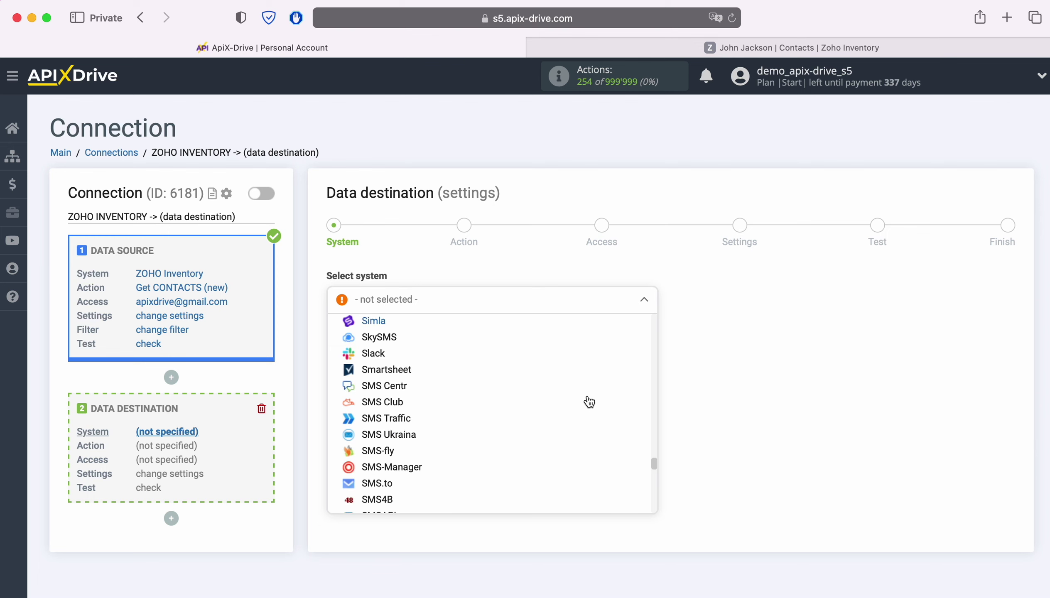
{"action": "scroll", "coordinate": [589, 402], "scroll_direction": "down", "scroll_amount": 10}
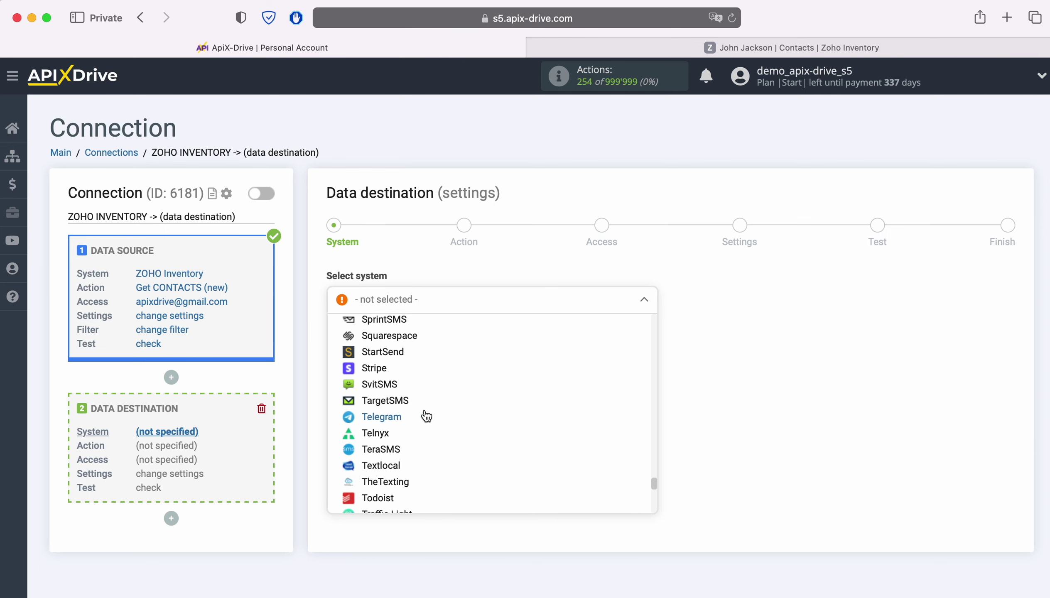
{"action": "left_click", "coordinate": [425, 416]}
{"action": "left_click", "coordinate": [403, 350]}
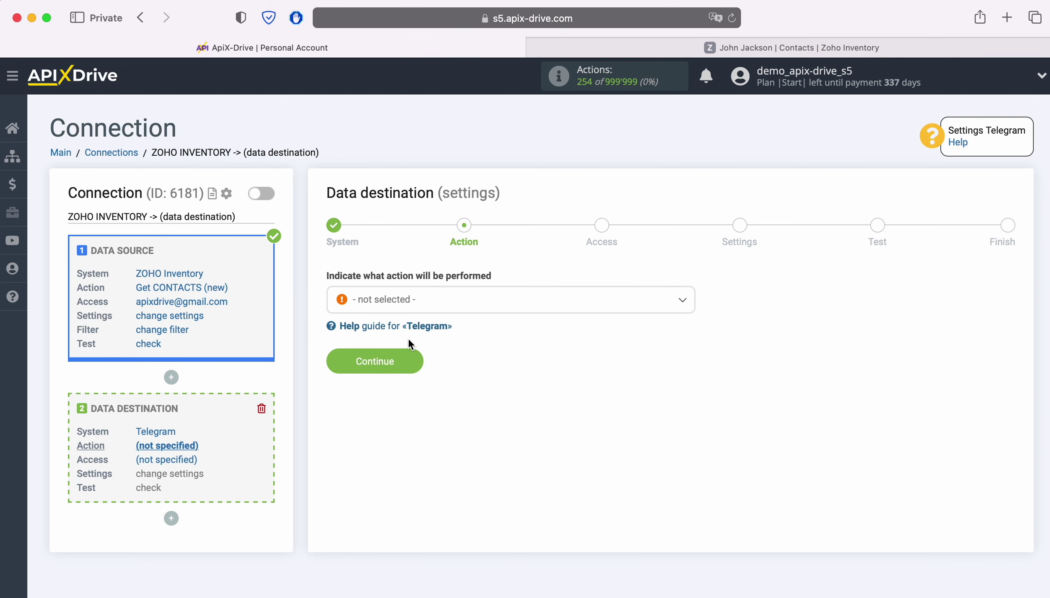
Set the destination action to Send MESSAGE and continue to access
{"action": "left_click", "coordinate": [535, 308]}
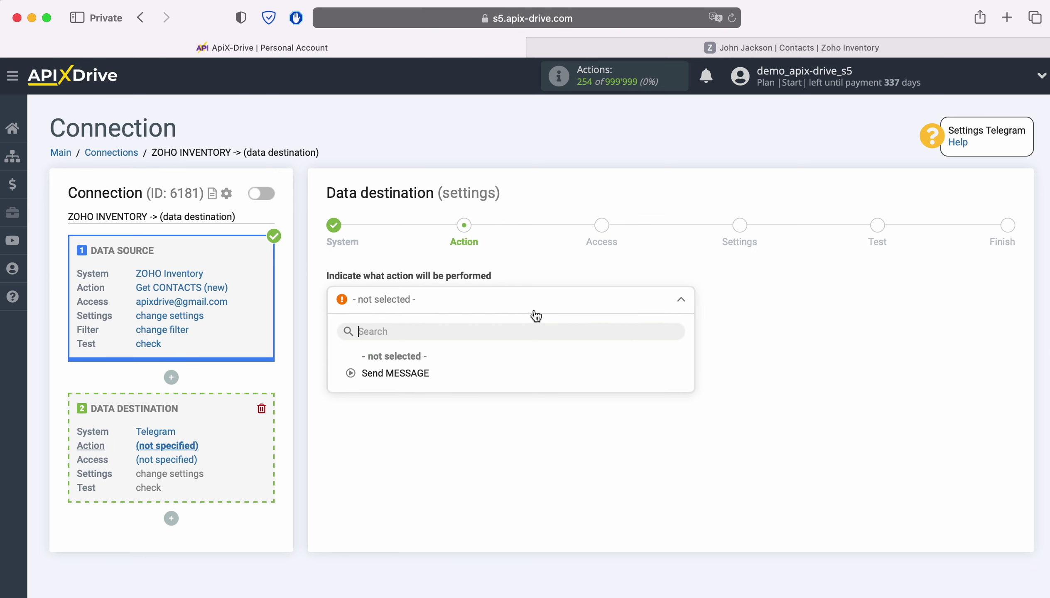
{"action": "left_click", "coordinate": [414, 373]}
{"action": "left_click", "coordinate": [412, 361]}
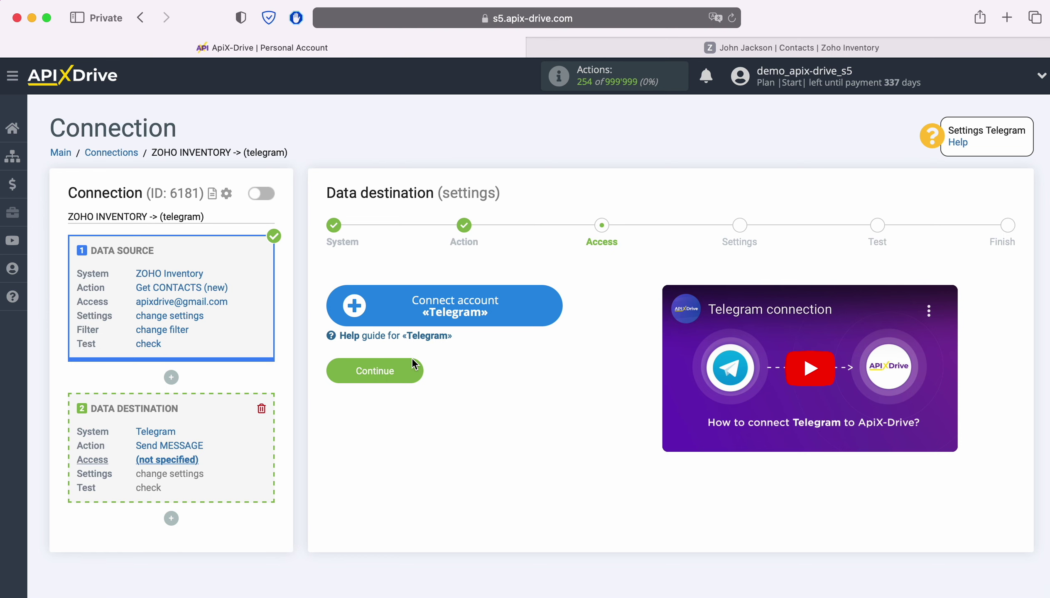
Save a new Telegram account connection, keeping its default name
{"action": "left_click", "coordinate": [559, 309]}
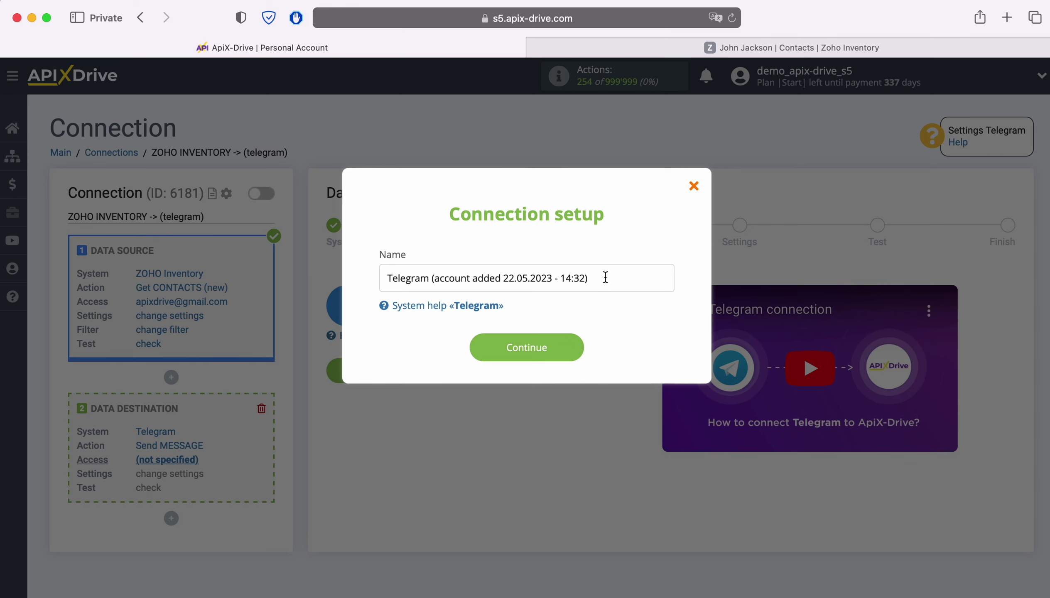
{"action": "left_click_drag", "start_coordinate": [604, 278], "coordinate": [381, 276]}
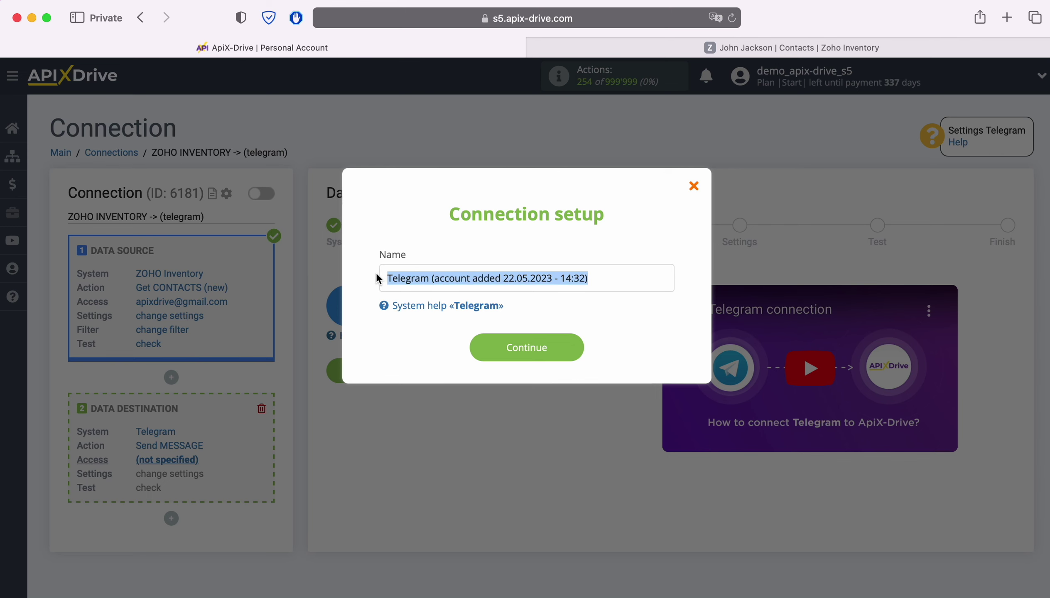
{"action": "left_click", "coordinate": [379, 277]}
{"action": "left_click", "coordinate": [581, 350]}
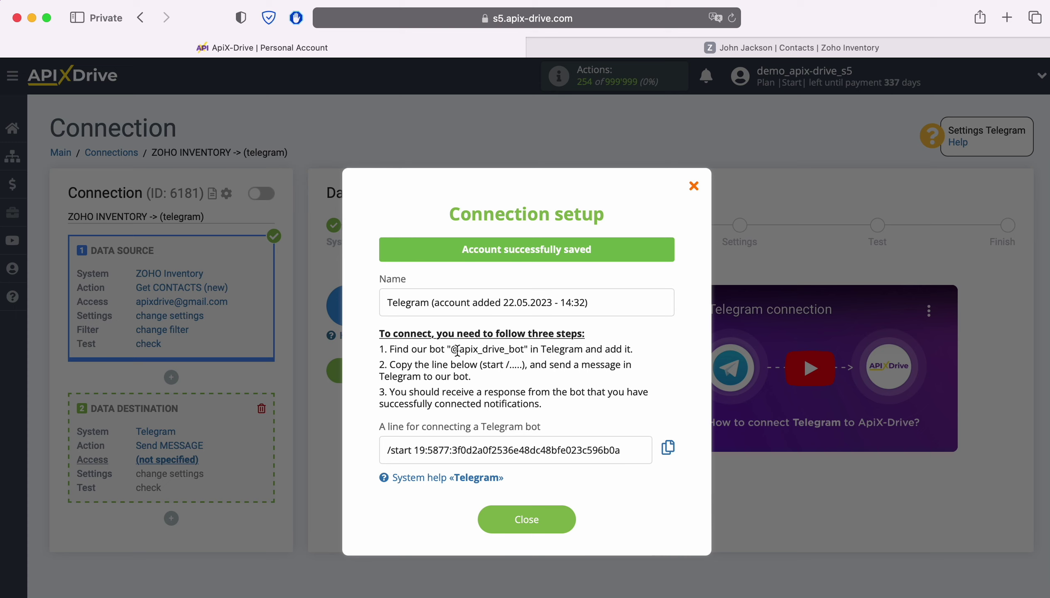
{"action": "left_click_drag", "start_coordinate": [450, 350], "coordinate": [524, 351]}
{"action": "right_click", "coordinate": [505, 350]}
{"action": "left_click", "coordinate": [550, 415]}
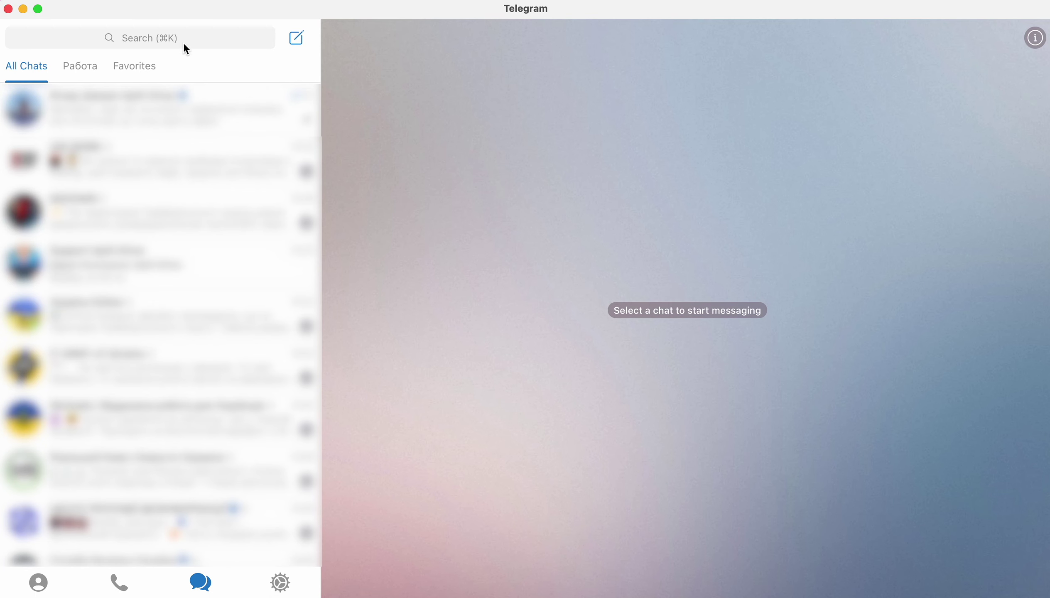
{"action": "left_click", "coordinate": [173, 37]}
{"action": "key", "text": "super+v"}
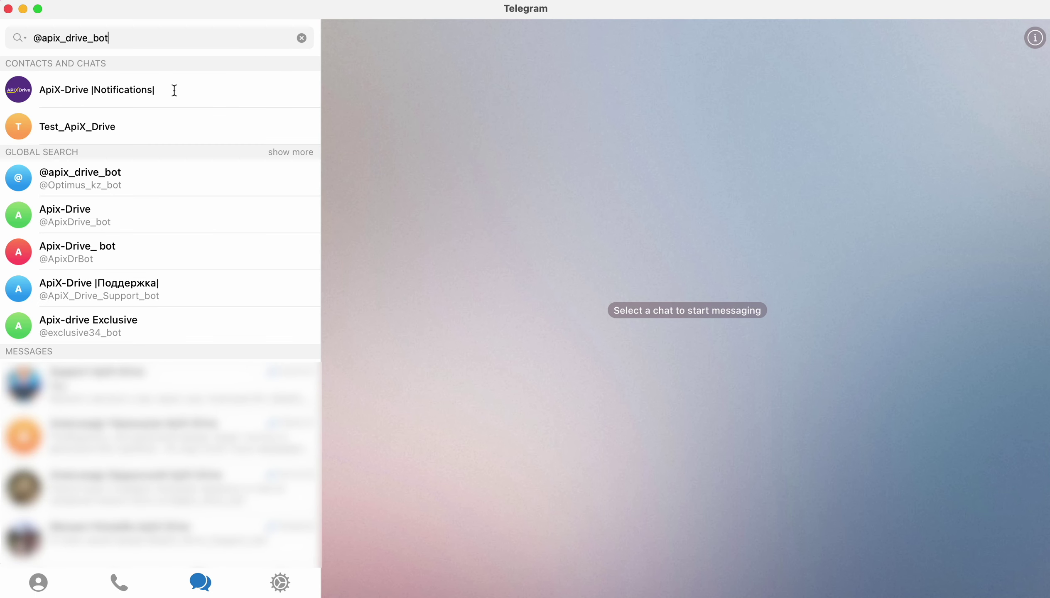
Start the ApiX-Drive |Notifications| bot and send it the /start connection line from ApiX-Drive
{"action": "left_click", "coordinate": [174, 90]}
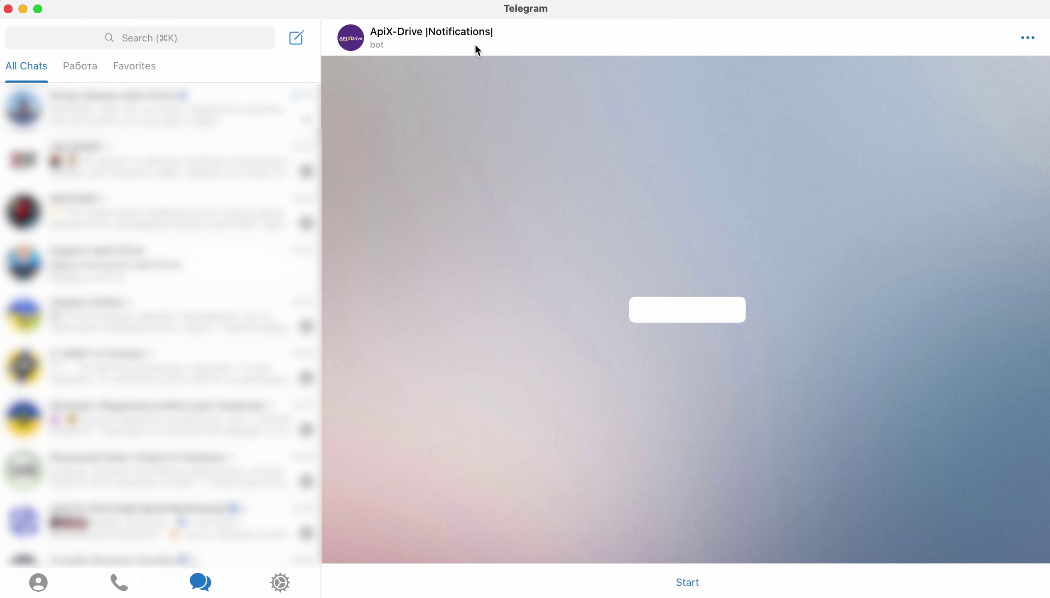
{"action": "left_click", "coordinate": [686, 585]}
{"action": "key", "text": "super+Tab"}
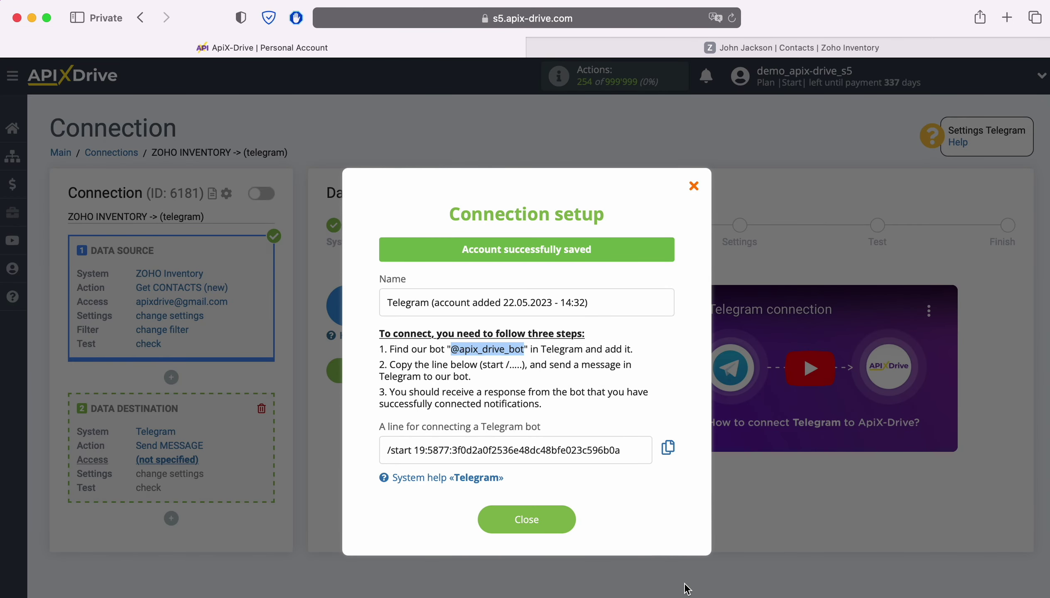
{"action": "left_click_drag", "start_coordinate": [627, 451], "coordinate": [378, 451]}
{"action": "right_click", "coordinate": [406, 447]}
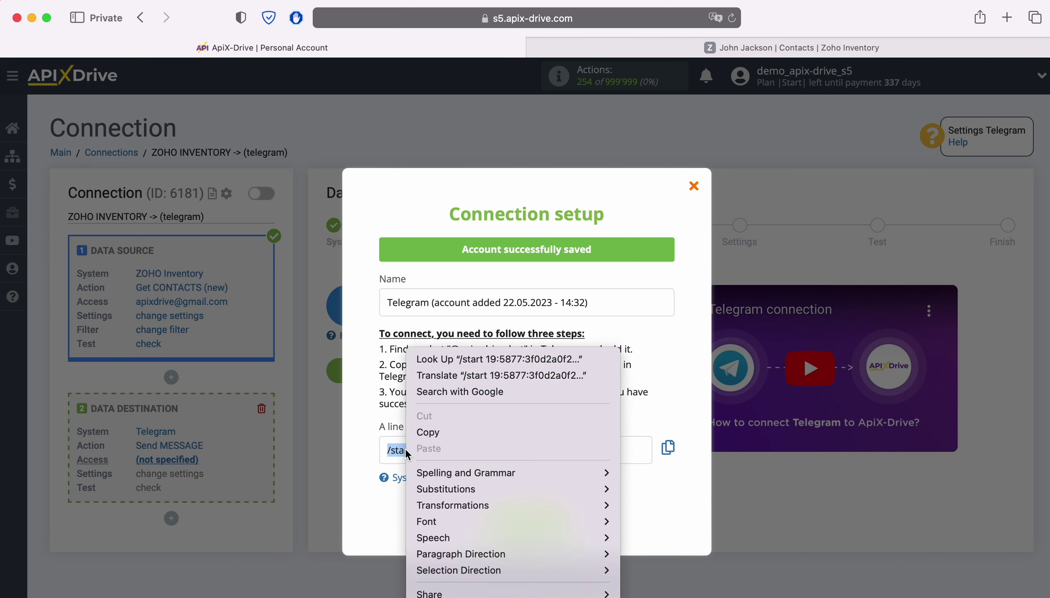
{"action": "left_click", "coordinate": [433, 433]}
{"action": "key", "text": "super+Tab"}
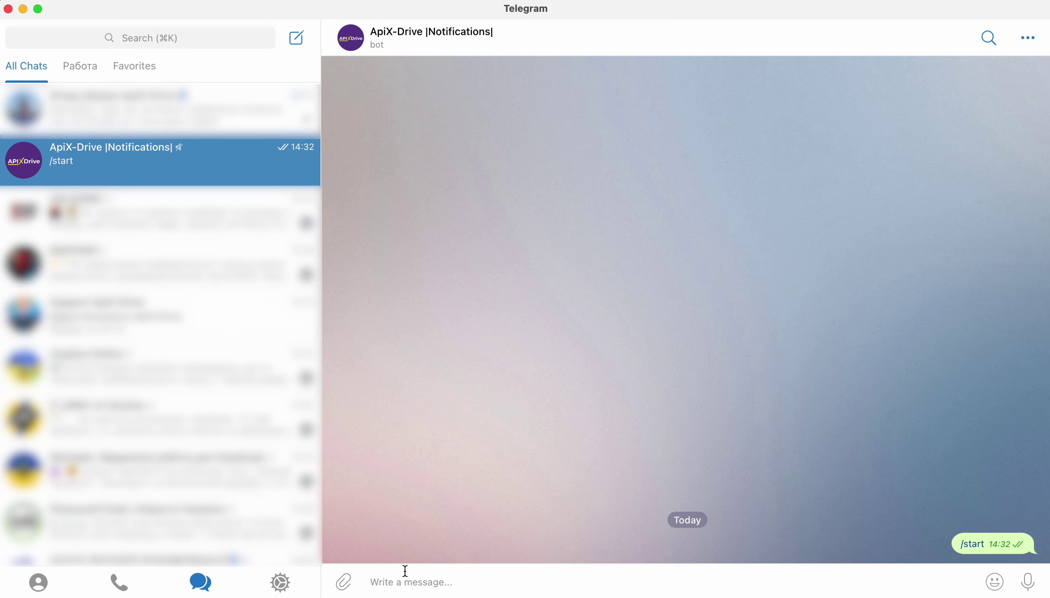
{"action": "right_click", "coordinate": [404, 570]}
{"action": "left_click", "coordinate": [446, 587]}
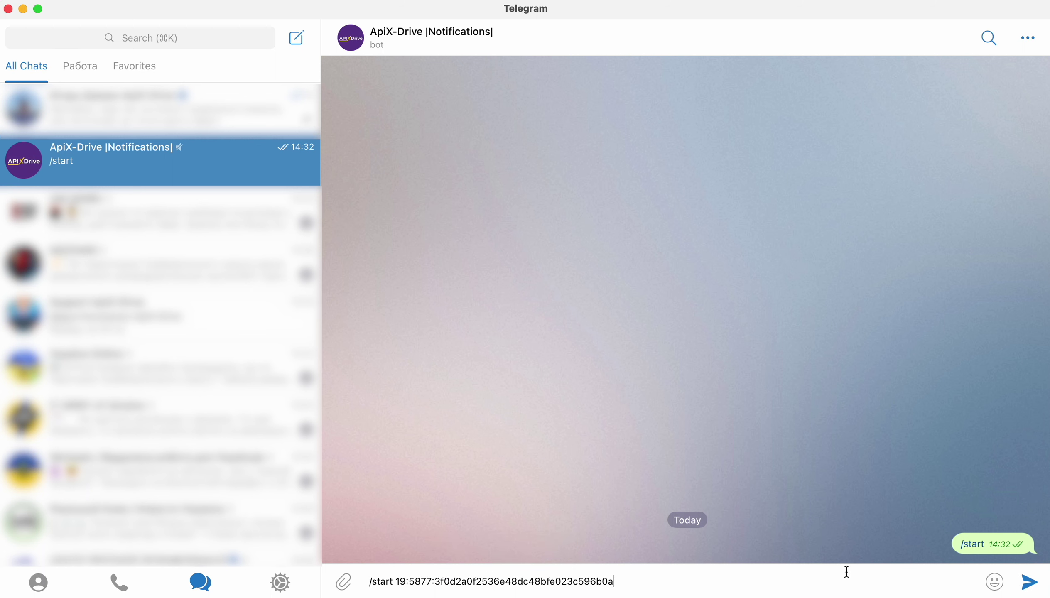
{"action": "left_click", "coordinate": [1028, 585]}
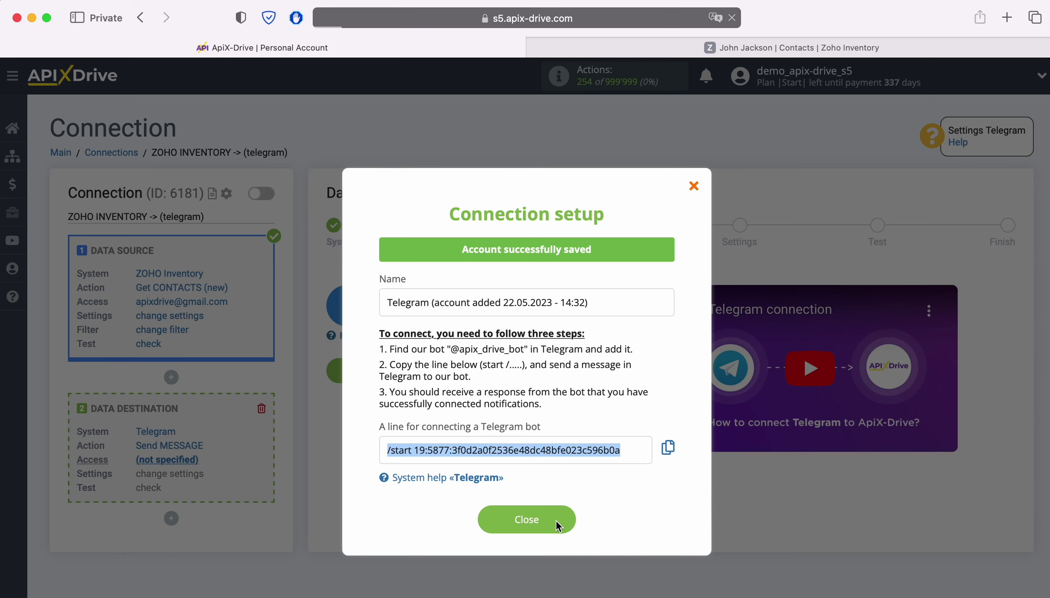
Select the connected Telegram account as the destination login and continue to Settings
{"action": "left_click", "coordinate": [556, 519]}
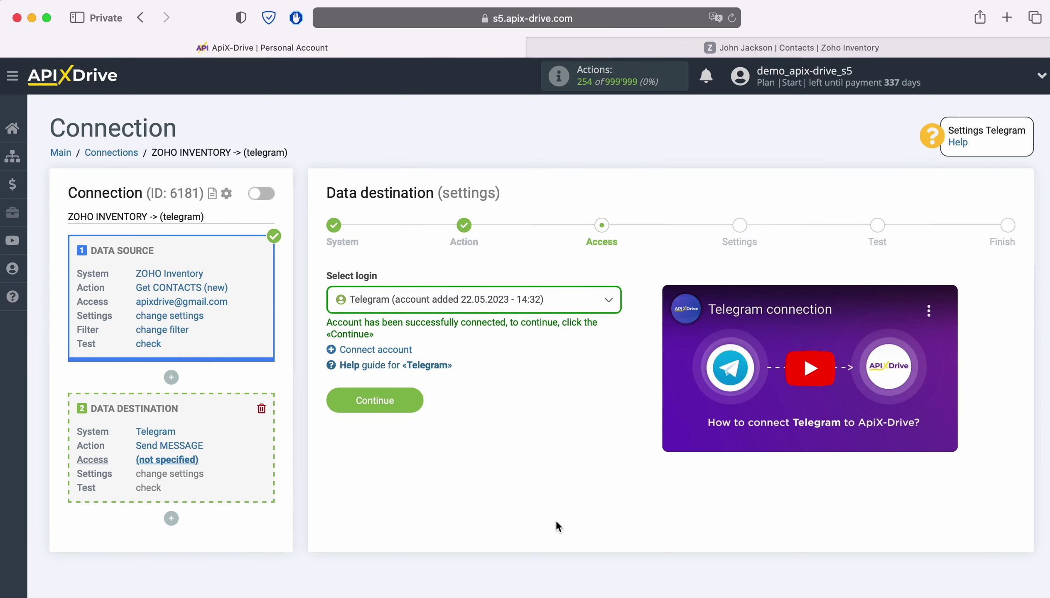
{"action": "left_click", "coordinate": [557, 309]}
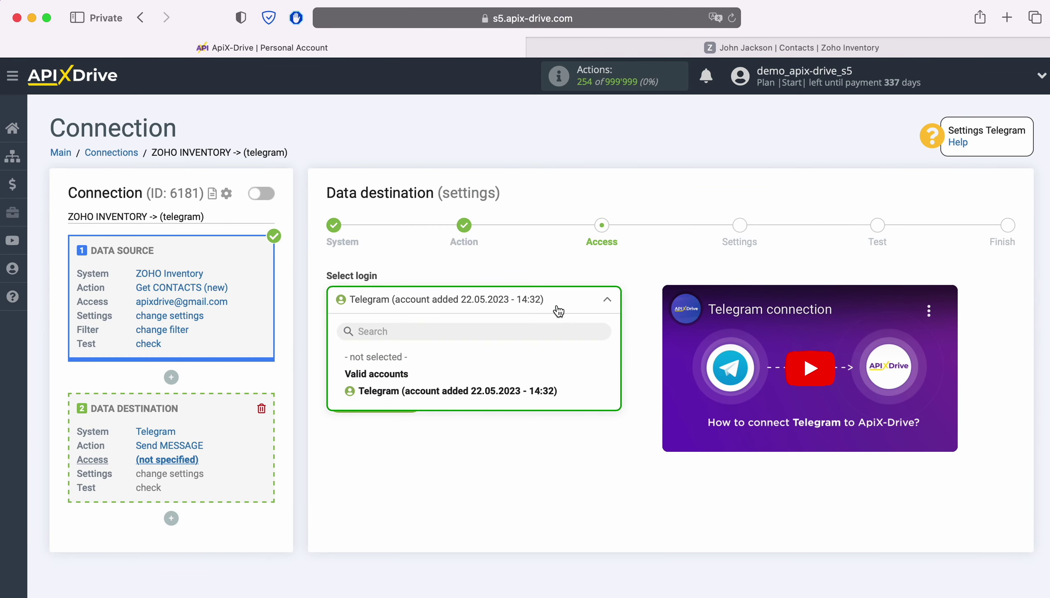
{"action": "left_click", "coordinate": [523, 390]}
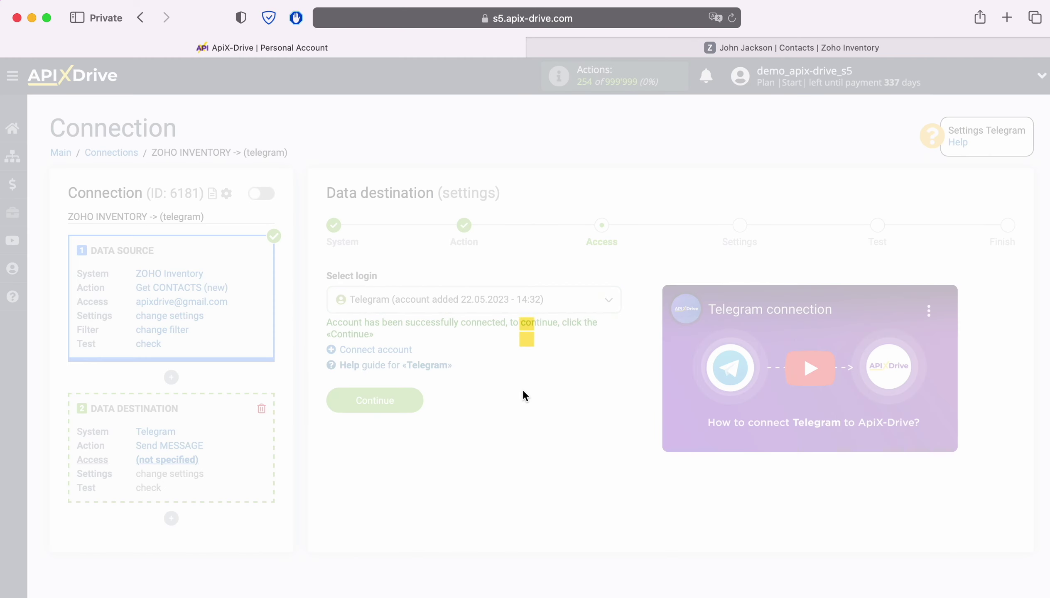
{"action": "left_click", "coordinate": [419, 395]}
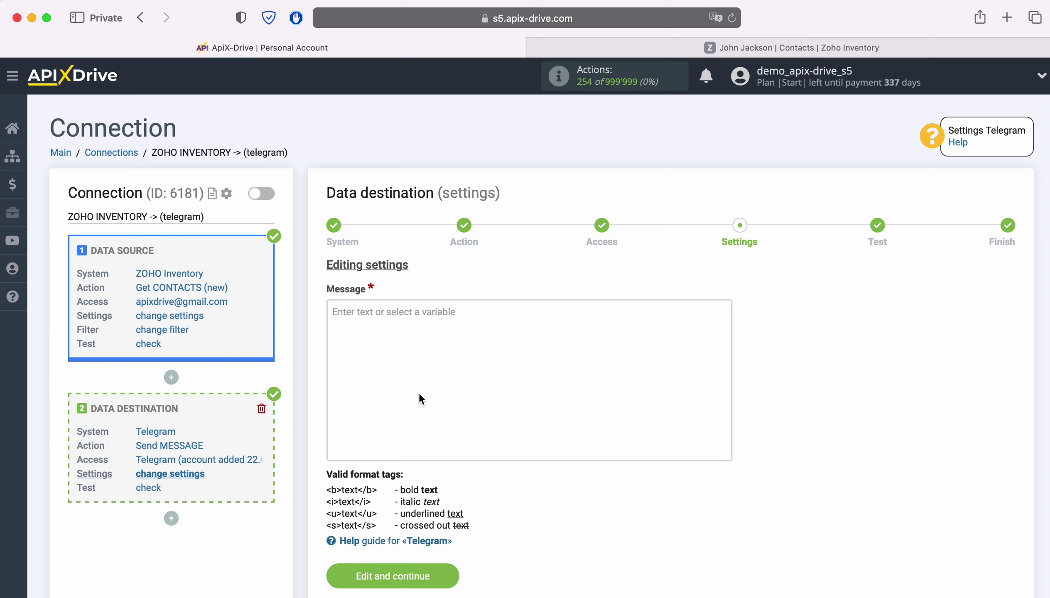
Start the Message field with the contact's Creation date variable
{"action": "left_click", "coordinate": [385, 331]}
{"action": "scroll", "coordinate": [382, 323], "scroll_direction": "down", "scroll_amount": 4}
{"action": "scroll", "coordinate": [654, 467], "scroll_direction": "down", "scroll_amount": 5}
{"action": "scroll", "coordinate": [652, 466], "scroll_direction": "down", "scroll_amount": 4}
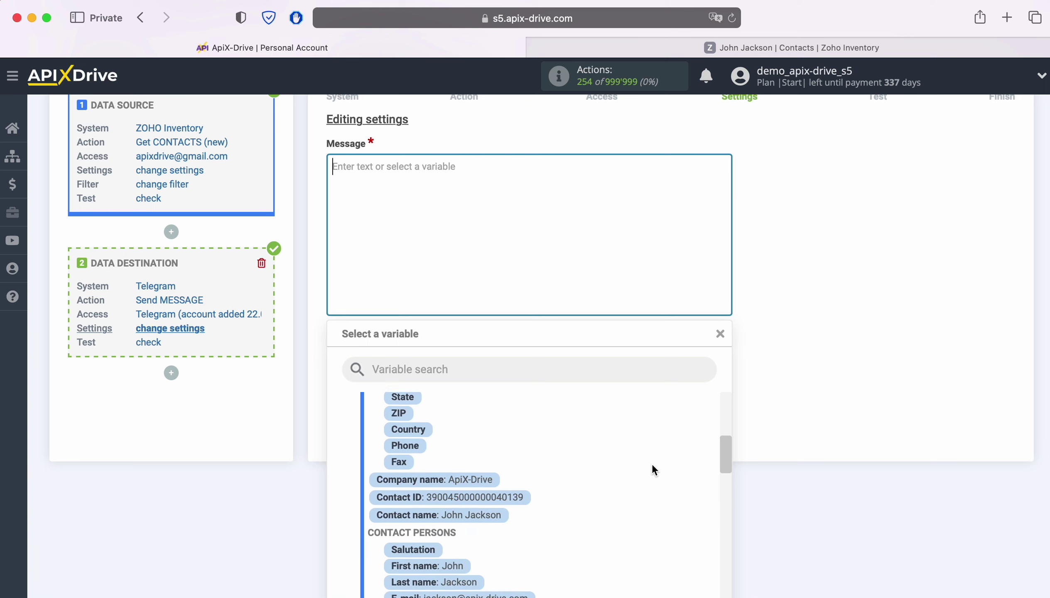
{"action": "scroll", "coordinate": [653, 470], "scroll_direction": "down", "scroll_amount": 2}
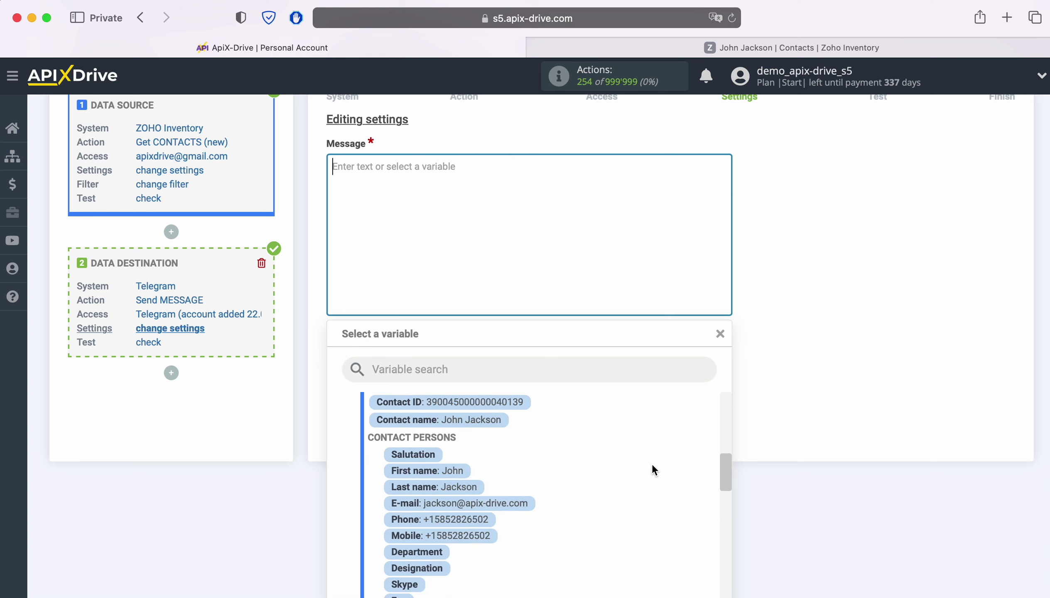
{"action": "scroll", "coordinate": [652, 466], "scroll_direction": "down", "scroll_amount": 5}
{"action": "scroll", "coordinate": [652, 470], "scroll_direction": "down", "scroll_amount": 1}
{"action": "left_click", "coordinate": [473, 520]}
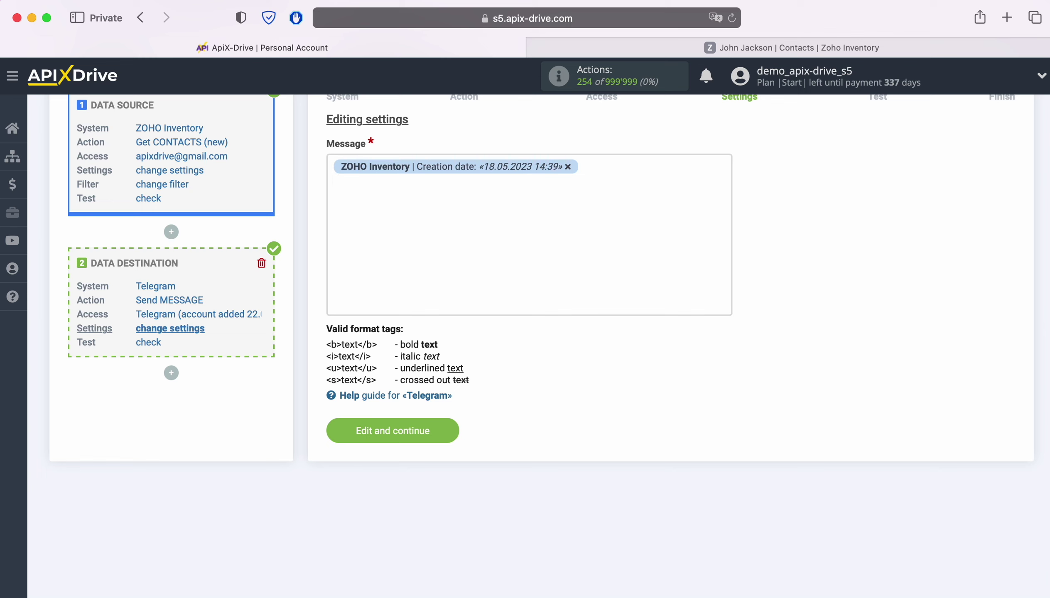
Add a 'Name' label followed by the contact's first and last name variables
{"action": "type", "text": "Name"}
{"action": "left_click", "coordinate": [420, 188]}
{"action": "scroll", "coordinate": [625, 445], "scroll_direction": "up", "scroll_amount": 5}
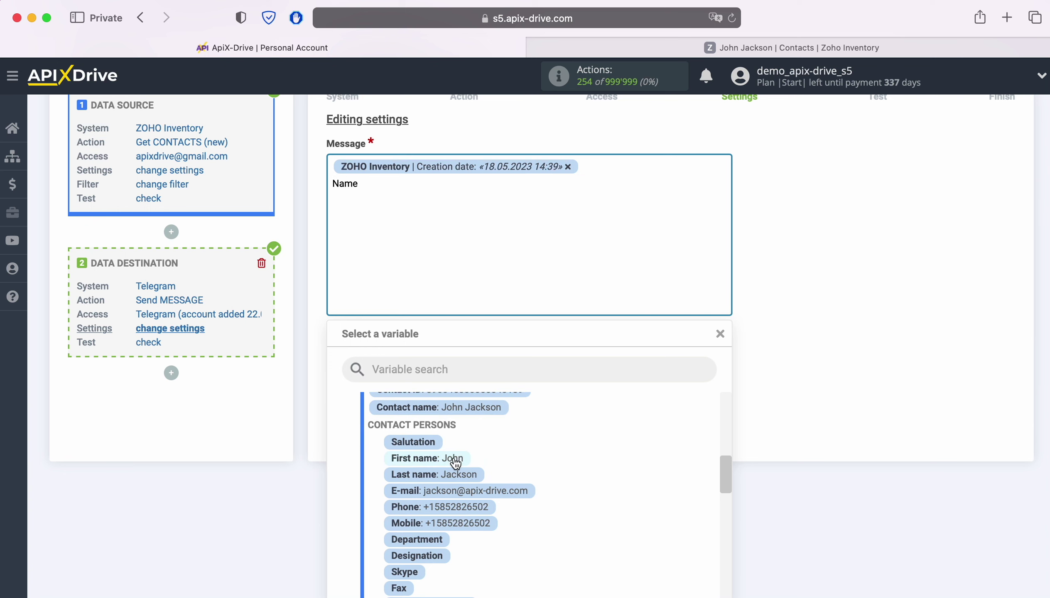
{"action": "left_click", "coordinate": [453, 457]}
{"action": "left_click", "coordinate": [556, 183]}
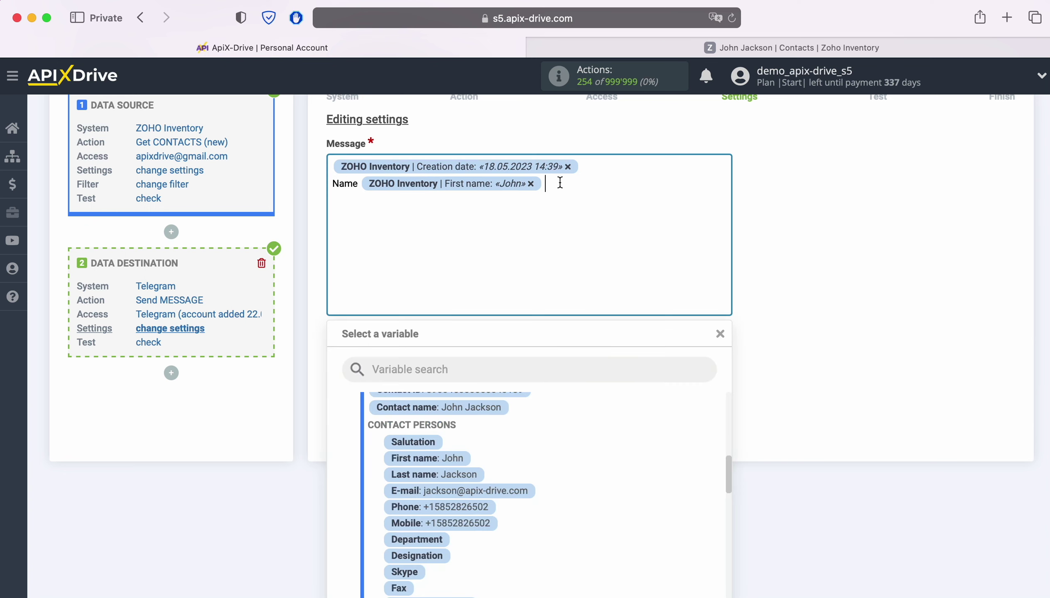
{"action": "left_click", "coordinate": [470, 475]}
Add 'Email' and 'Phone' lines with the contact's E-mail and Phone variables
{"action": "key", "text": "Return"}
{"action": "type", "text": "Email"}
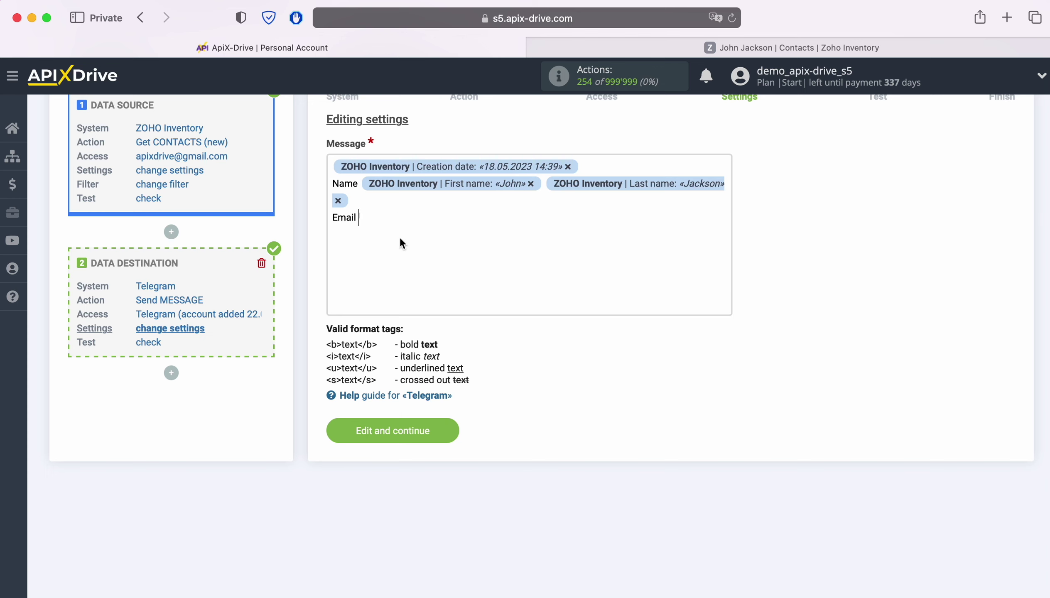
{"action": "left_click", "coordinate": [396, 216]}
{"action": "left_click", "coordinate": [480, 493]}
{"action": "key", "text": "Return"}
{"action": "type", "text": "Phone"}
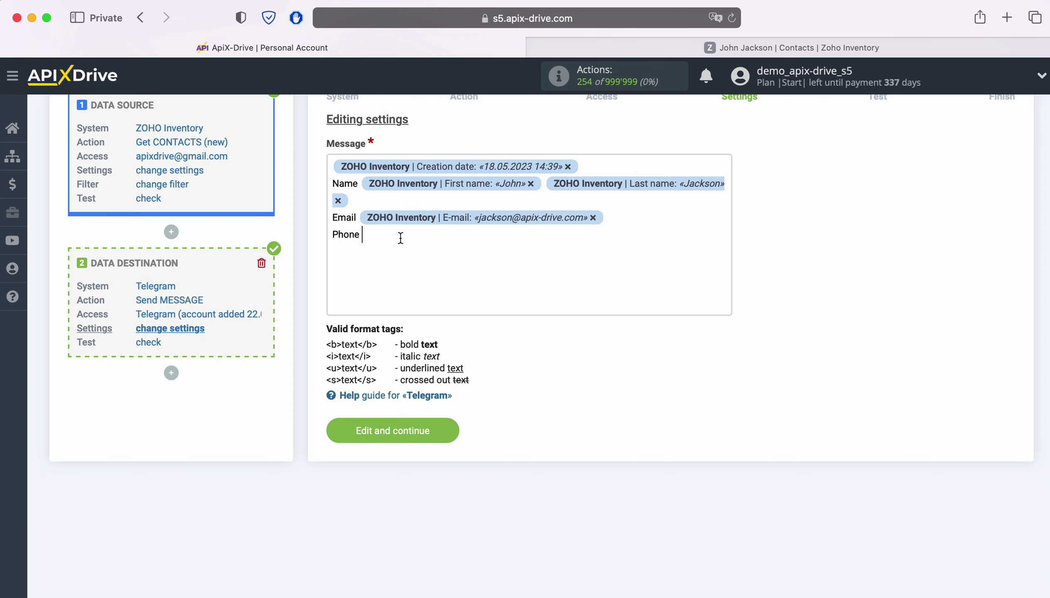
{"action": "left_click", "coordinate": [400, 235]}
{"action": "left_click", "coordinate": [478, 510]}
Add a 'Web' line with the contact's Website variable and save the message
{"action": "key", "text": "Return"}
{"action": "type", "text": "Web"}
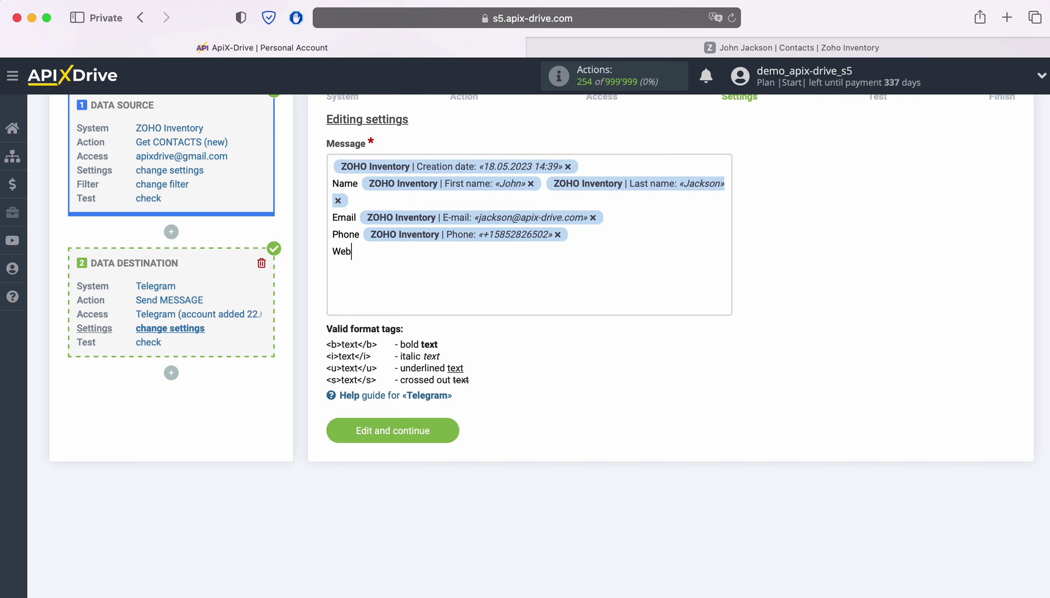
{"action": "left_click", "coordinate": [415, 254]}
{"action": "scroll", "coordinate": [650, 465], "scroll_direction": "down", "scroll_amount": 5}
{"action": "scroll", "coordinate": [644, 464], "scroll_direction": "down", "scroll_amount": 5}
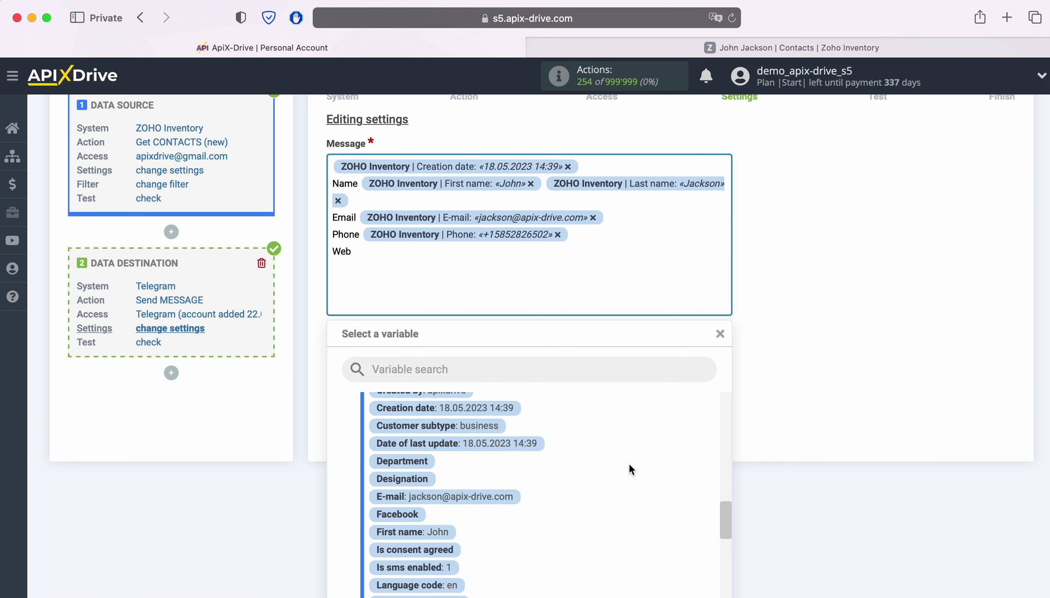
{"action": "scroll", "coordinate": [626, 462], "scroll_direction": "down", "scroll_amount": 5}
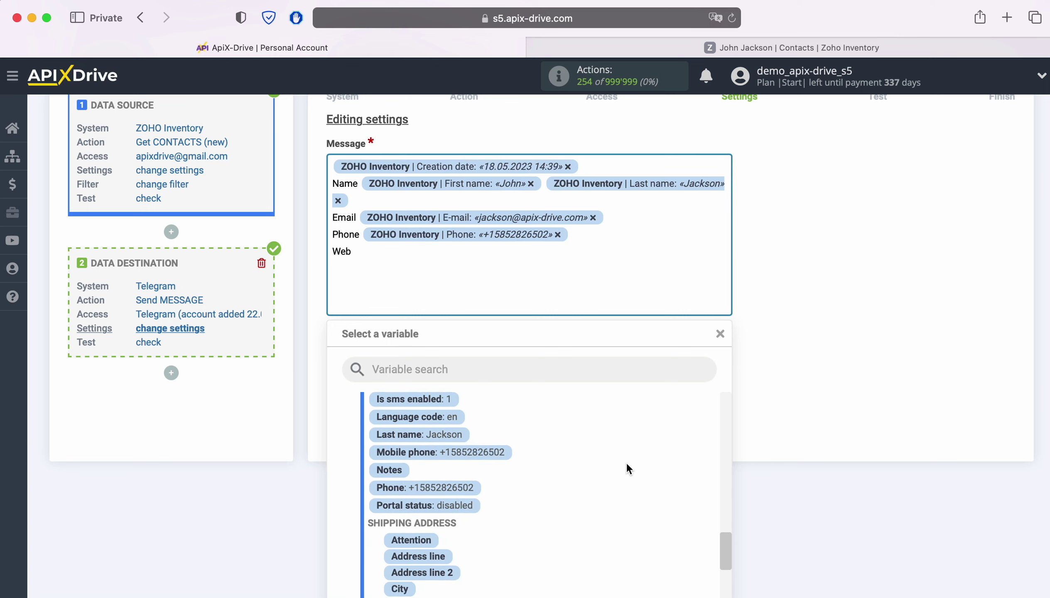
{"action": "scroll", "coordinate": [626, 461], "scroll_direction": "down", "scroll_amount": 4}
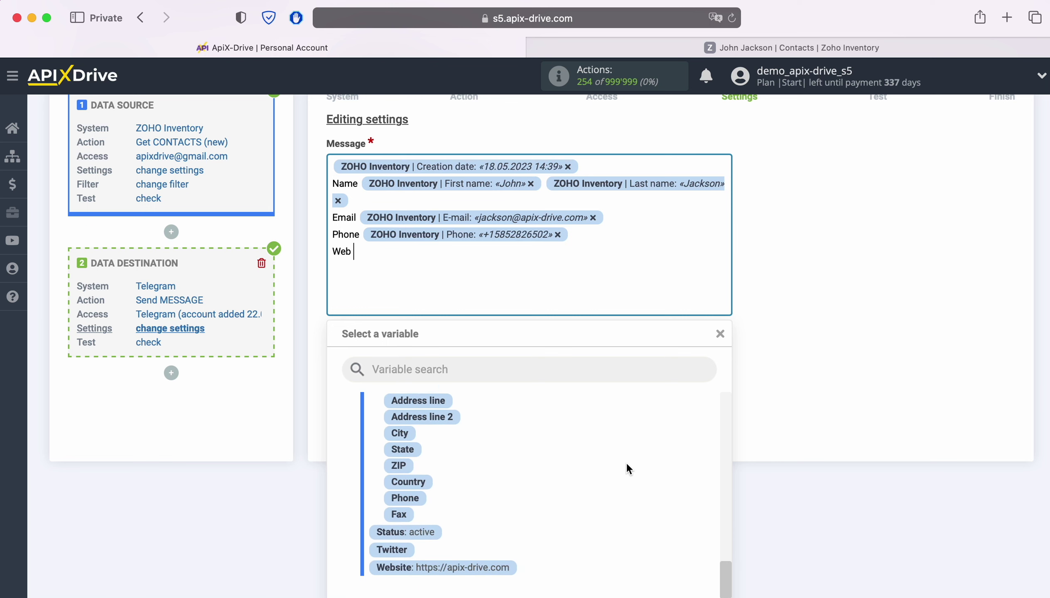
{"action": "left_click", "coordinate": [453, 564]}
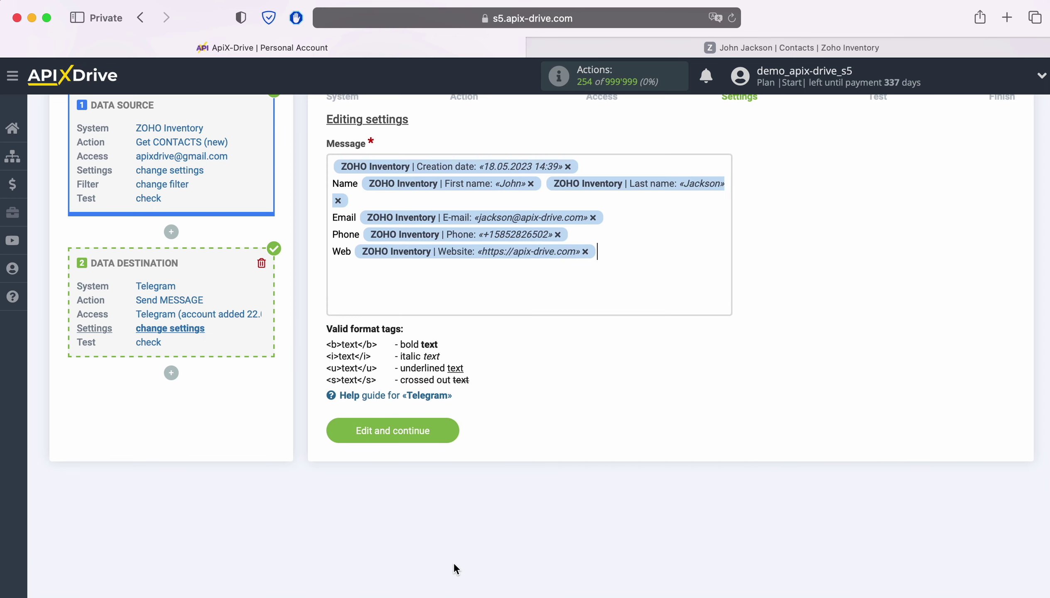
{"action": "left_click", "coordinate": [442, 424]}
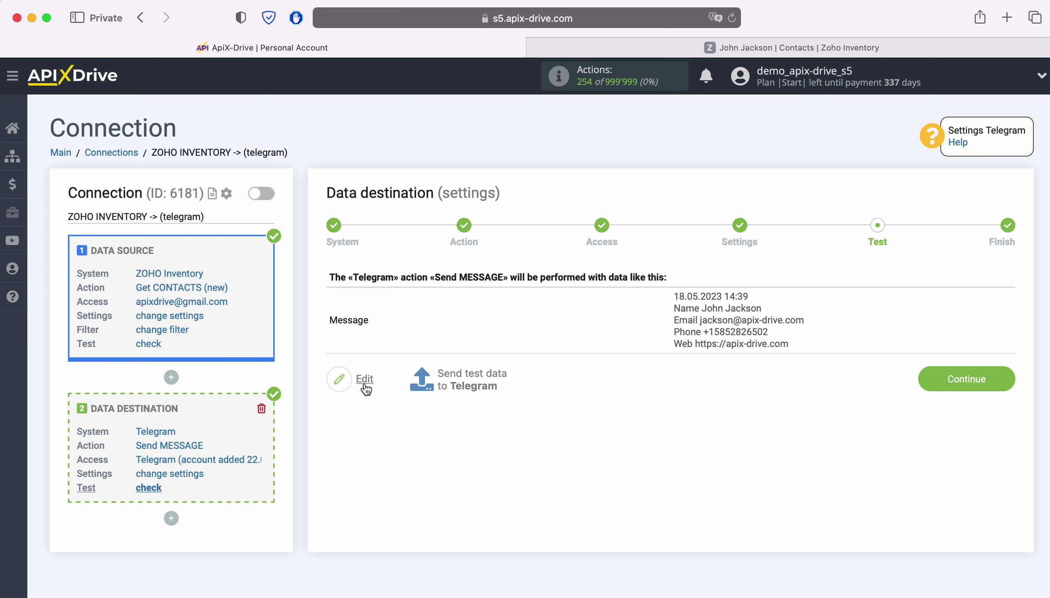
Send the sample contact message to Telegram and check it in the bot chat
{"action": "left_click", "coordinate": [472, 380]}
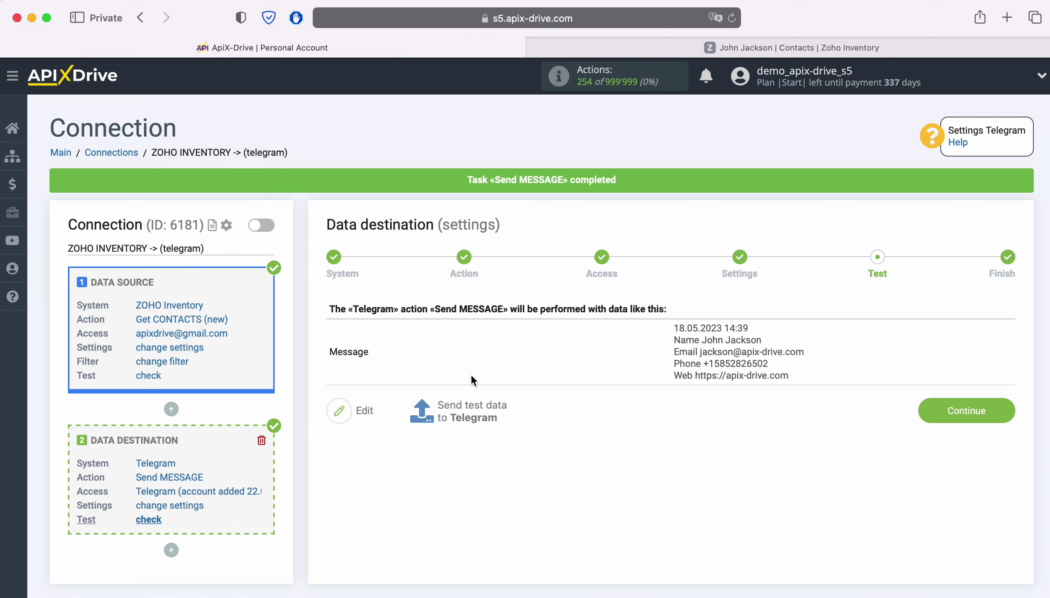
{"action": "key", "text": "super+Tab"}
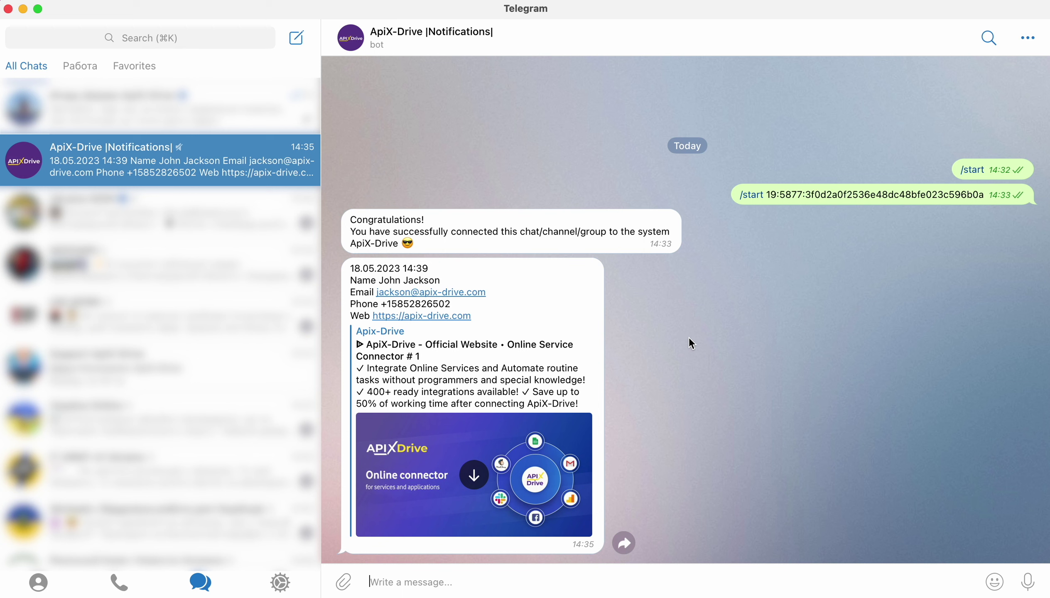
After checking the contact message in Telegram, complete the Test step in ApiX-Drive
{"action": "key", "text": "super+Tab"}
{"action": "left_click", "coordinate": [1002, 412]}
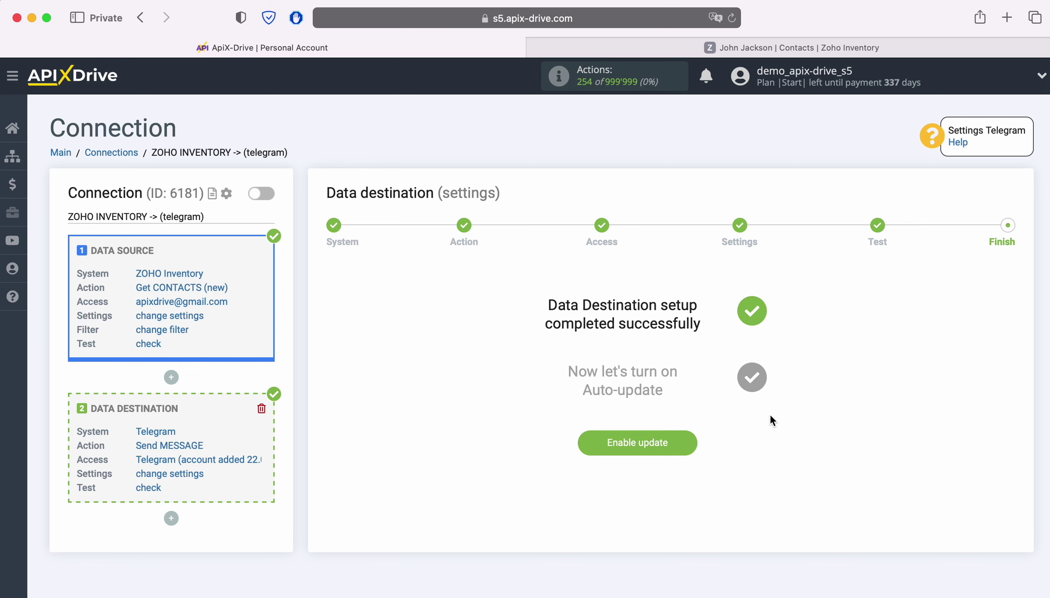
Enable auto-update on the ZOHO INVENTORY -> telegram connection with a 5-minute update interval
{"action": "left_click", "coordinate": [692, 443]}
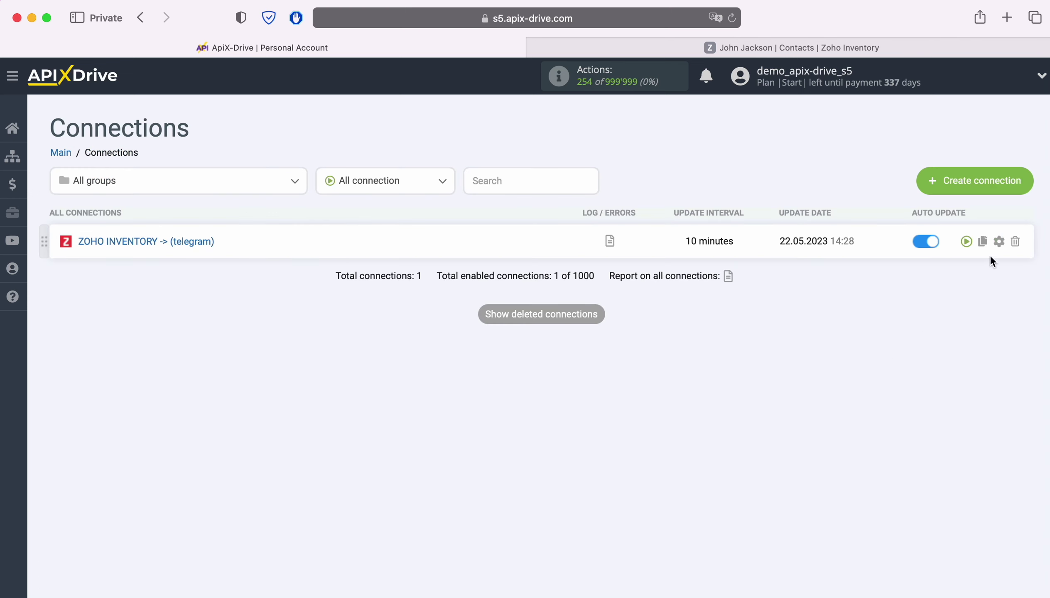
{"action": "left_click", "coordinate": [999, 242]}
{"action": "left_click", "coordinate": [530, 346]}
{"action": "left_click", "coordinate": [515, 328]}
{"action": "left_click", "coordinate": [574, 432]}
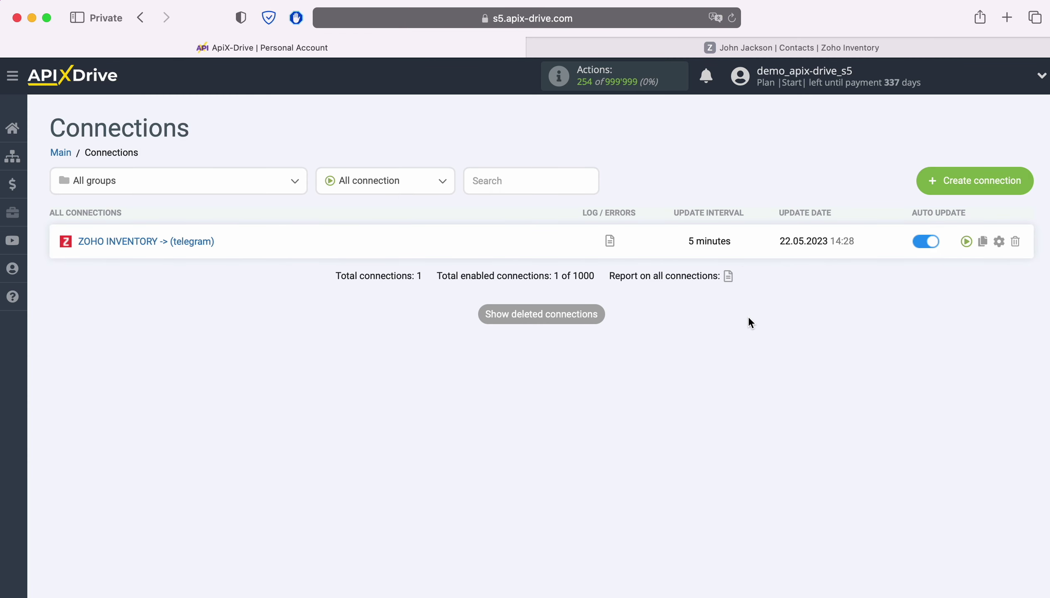